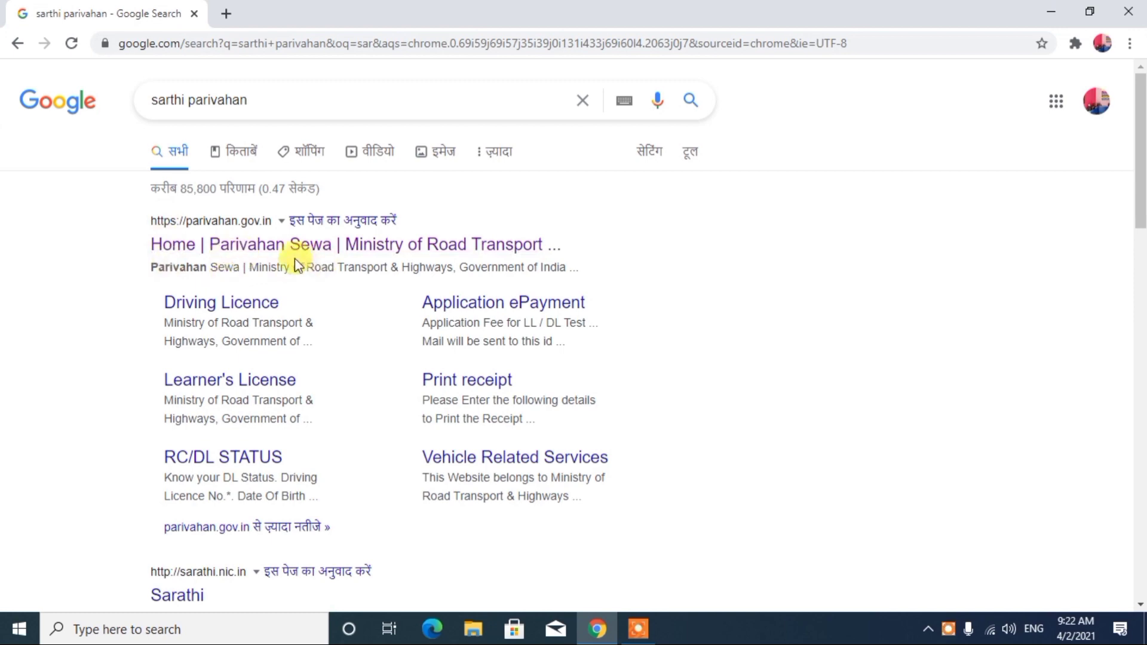
Open the Parivahan Sewa website from the search results and go to its driving license related services for Madhya Pradesh
{"action": "left_click", "coordinate": [329, 246]}
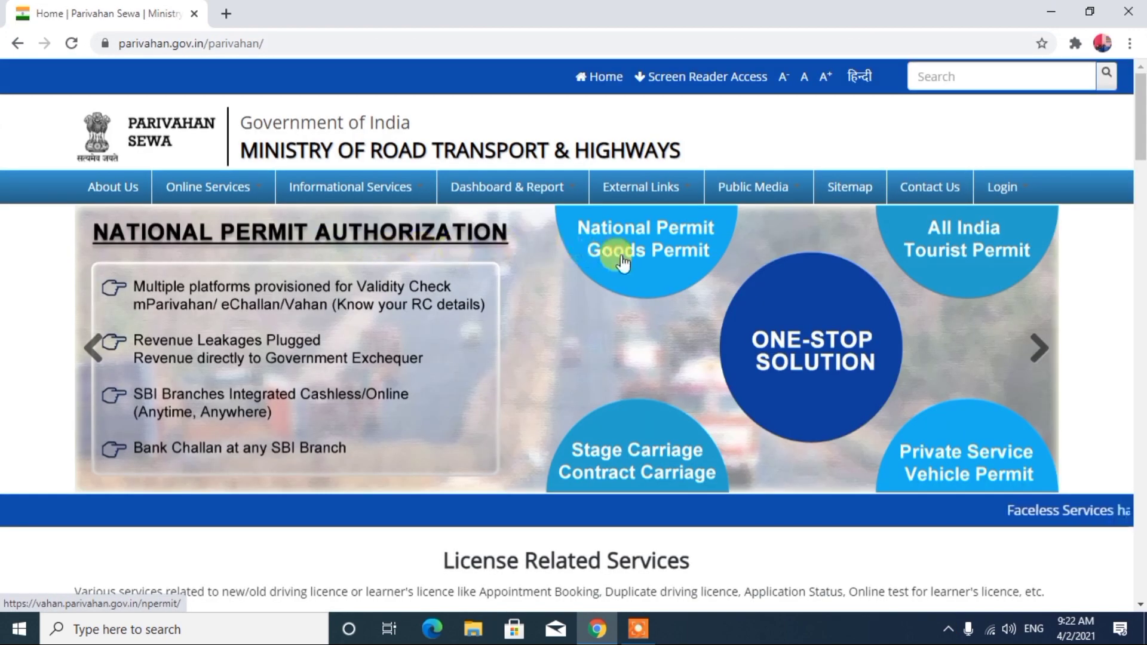
{"action": "left_click", "coordinate": [203, 190]}
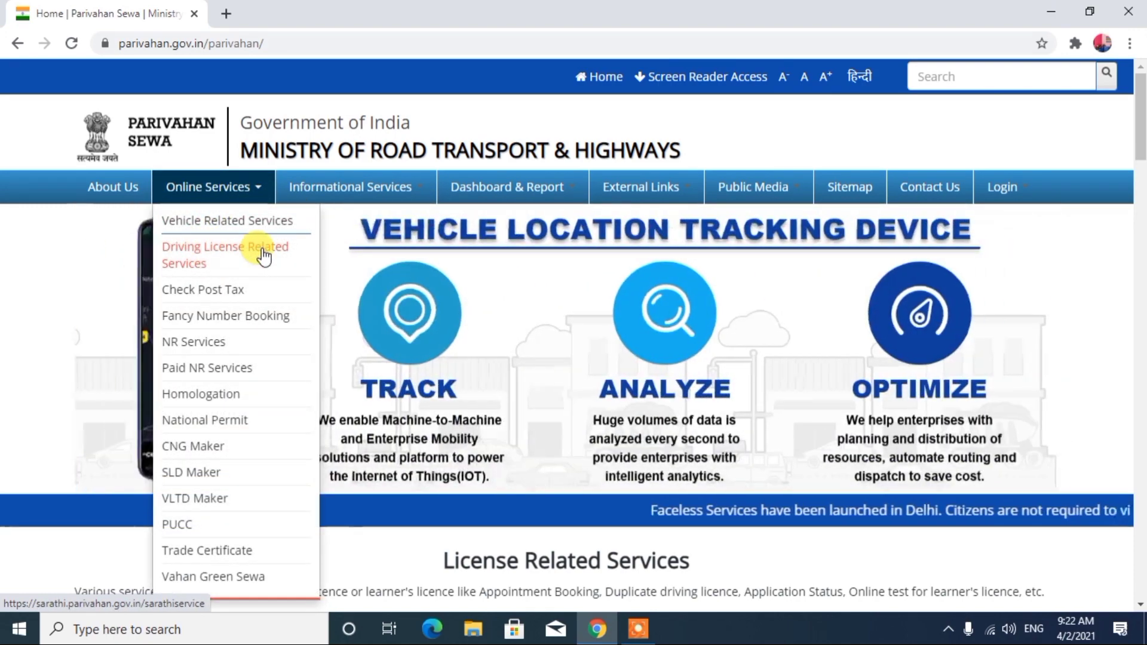
{"action": "left_click", "coordinate": [215, 258]}
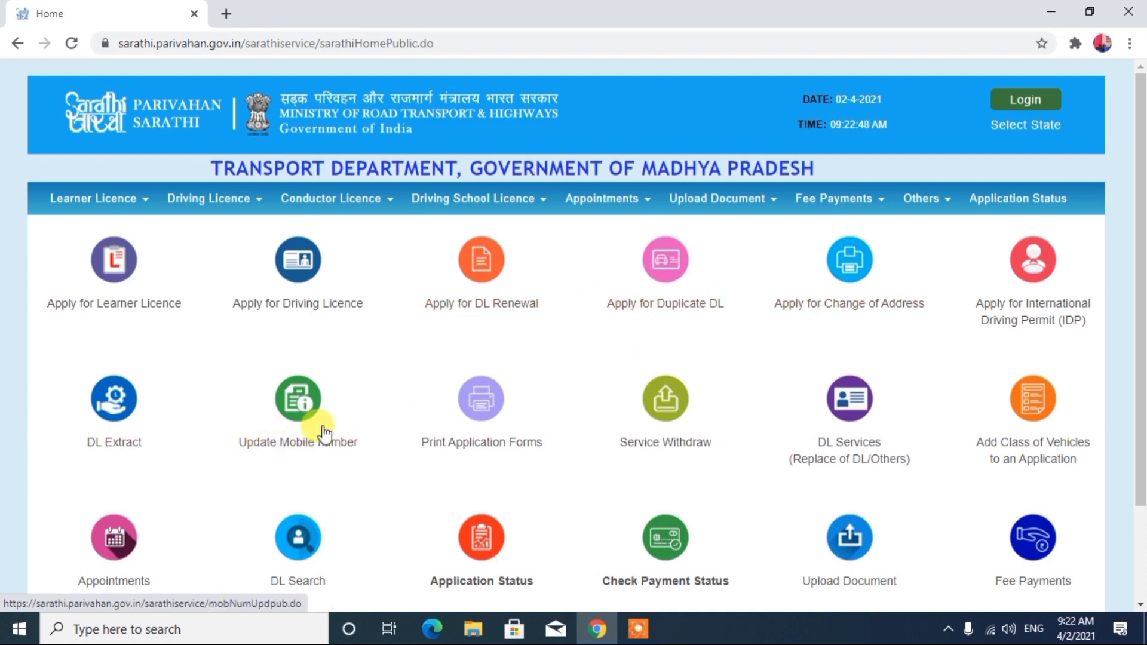
Look over the available licence services and start a new learner licence application
{"action": "scroll", "coordinate": [556, 432], "scroll_direction": "down", "scroll_amount": 1}
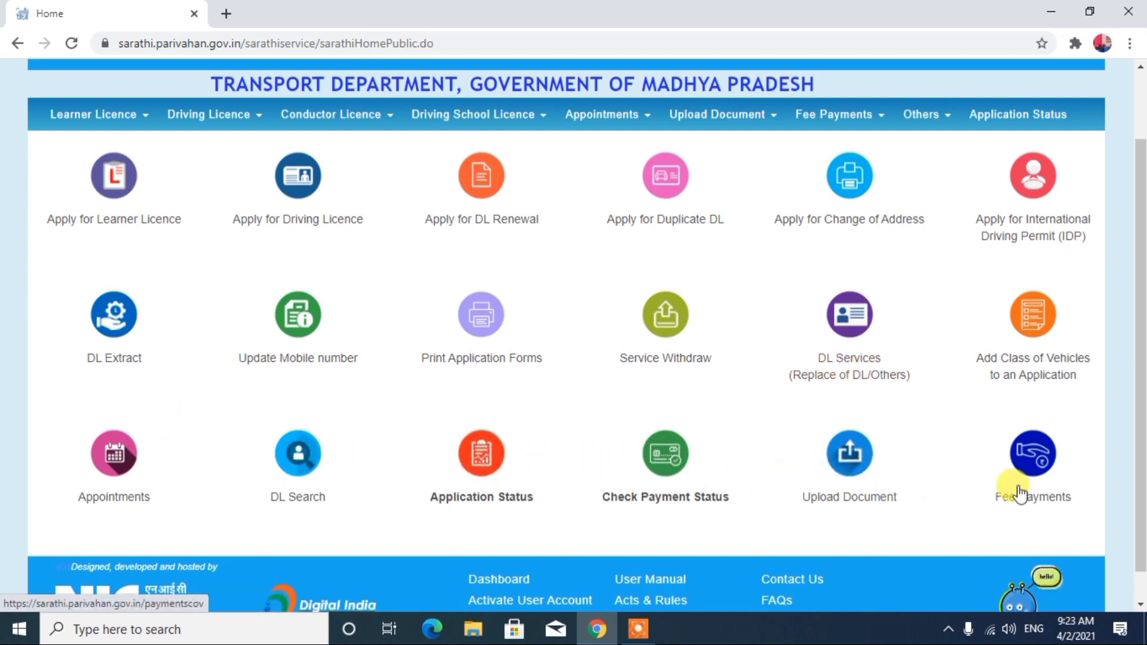
{"action": "scroll", "coordinate": [1018, 486], "scroll_direction": "down", "scroll_amount": 1}
{"action": "scroll", "coordinate": [1004, 472], "scroll_direction": "up", "scroll_amount": 3}
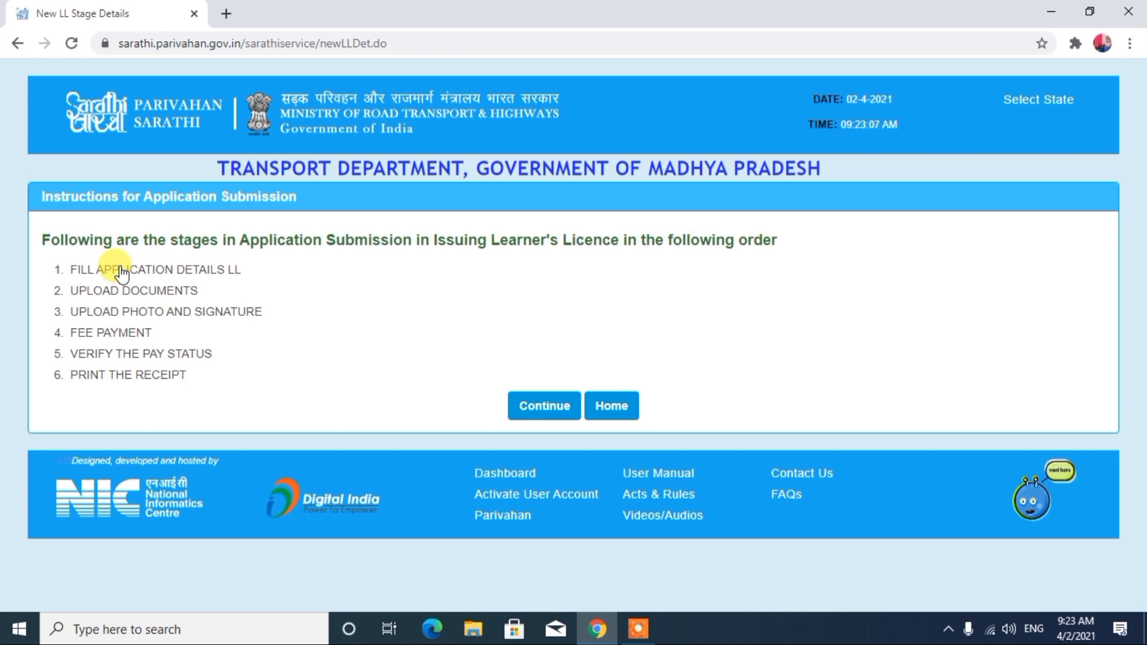
Review the six application submission stages for a learner's licence and continue to the application
{"action": "left_click_drag", "start_coordinate": [66, 265], "coordinate": [256, 265]}
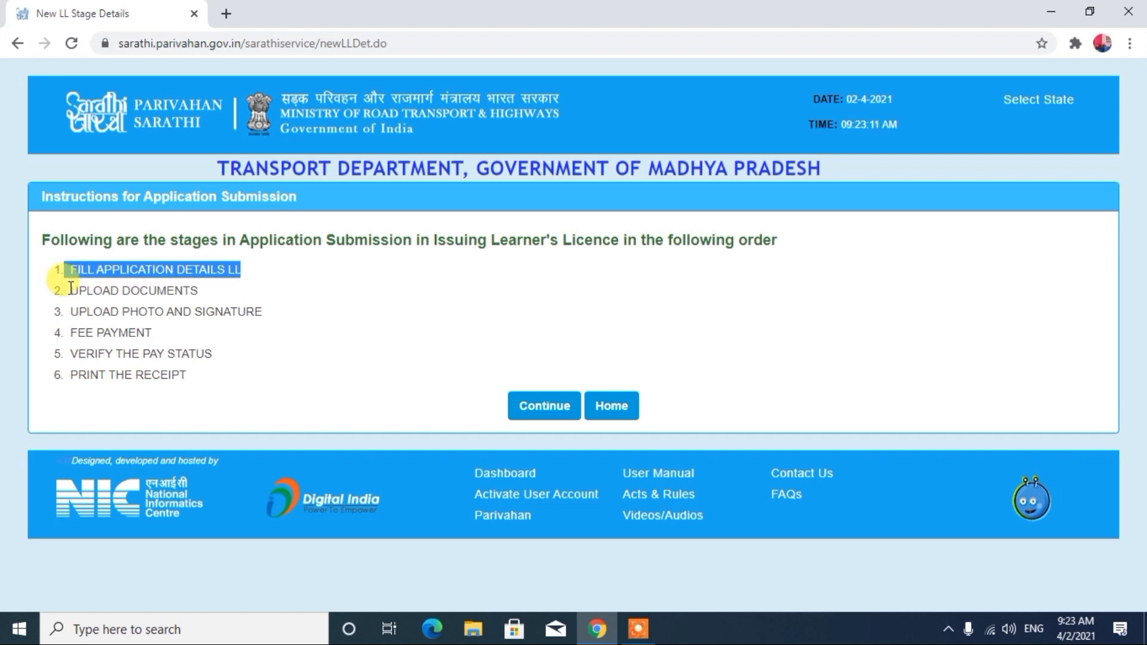
{"action": "left_click_drag", "start_coordinate": [69, 289], "coordinate": [203, 293]}
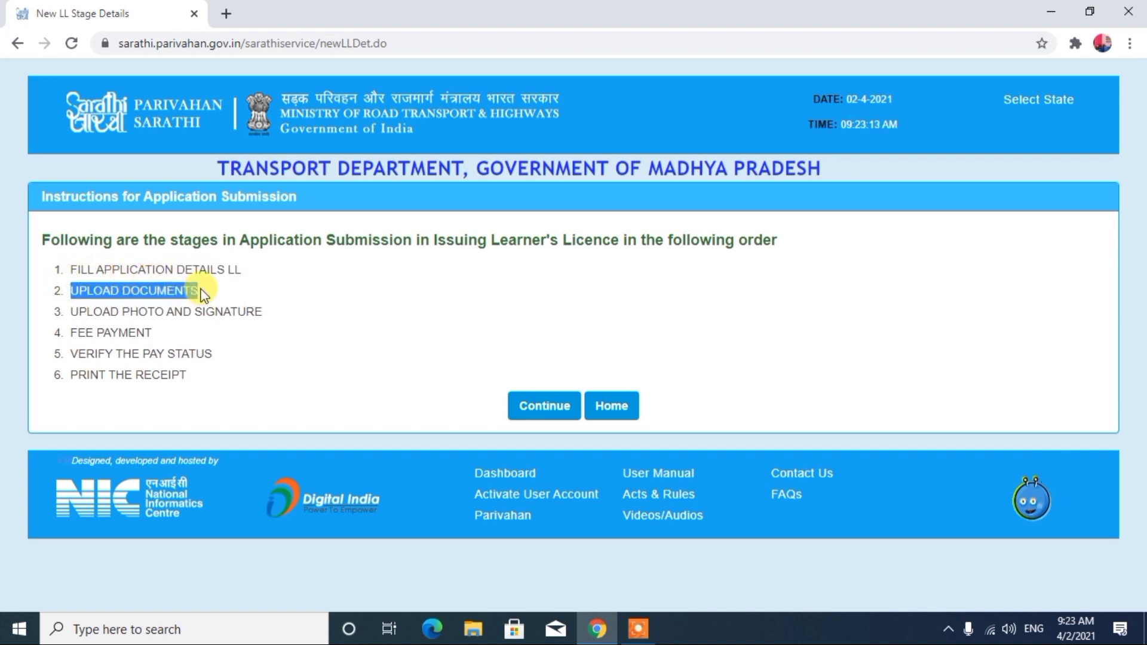
{"action": "left_click_drag", "start_coordinate": [56, 298], "coordinate": [270, 315]}
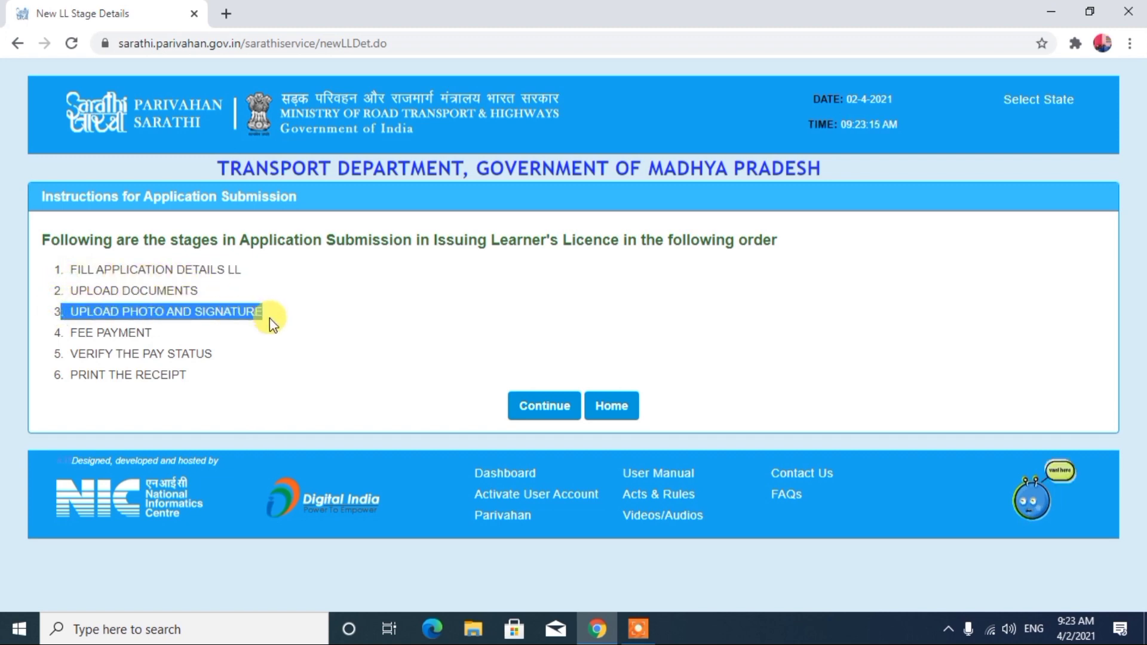
{"action": "left_click_drag", "start_coordinate": [71, 332], "coordinate": [148, 329]}
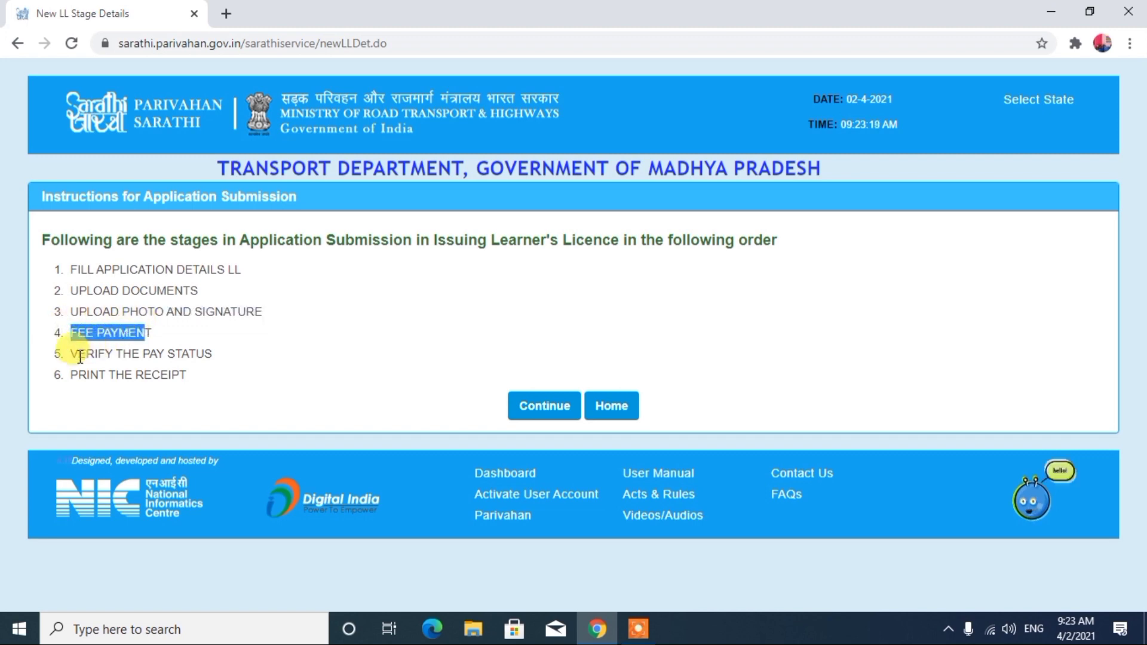
{"action": "left_click_drag", "start_coordinate": [71, 353], "coordinate": [190, 353]}
{"action": "left_click_drag", "start_coordinate": [68, 375], "coordinate": [440, 415]}
{"action": "left_click", "coordinate": [440, 302]}
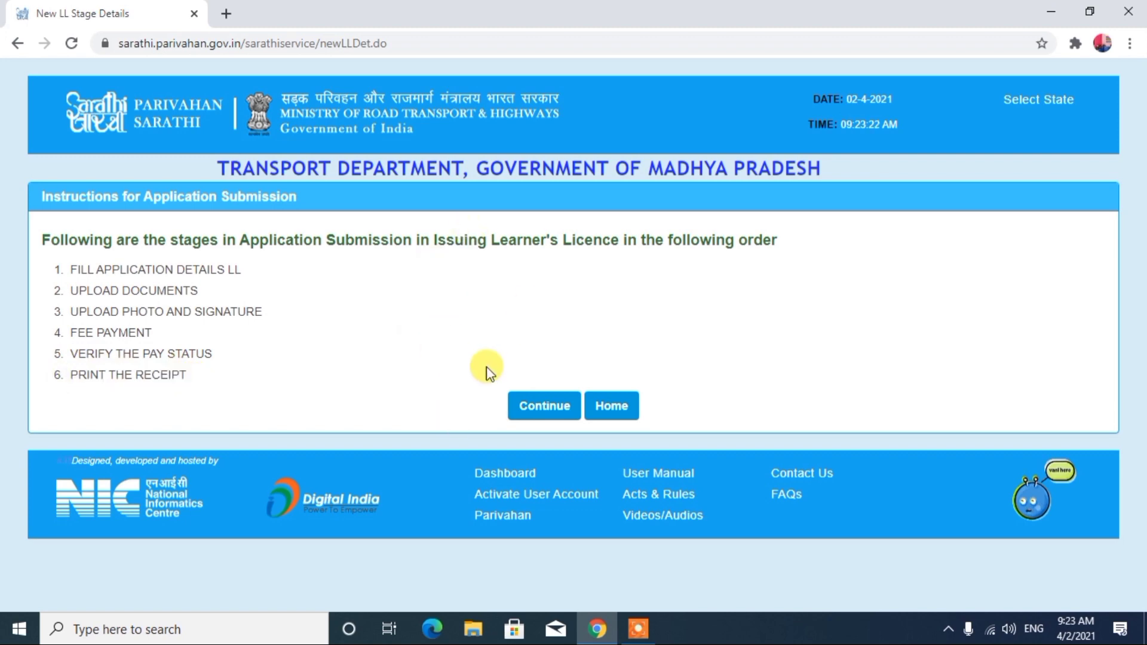
{"action": "left_click", "coordinate": [532, 411]}
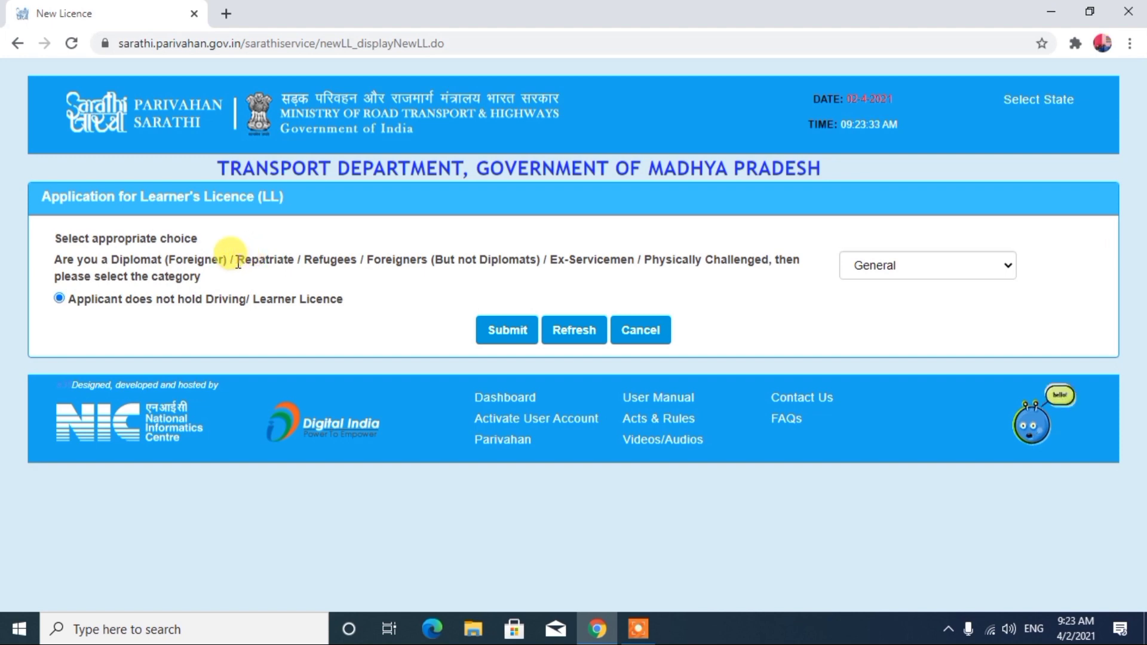
Submit the applicant category as General for an applicant who does not hold a driving or learner licence
{"action": "left_click_drag", "start_coordinate": [238, 263], "coordinate": [299, 261]}
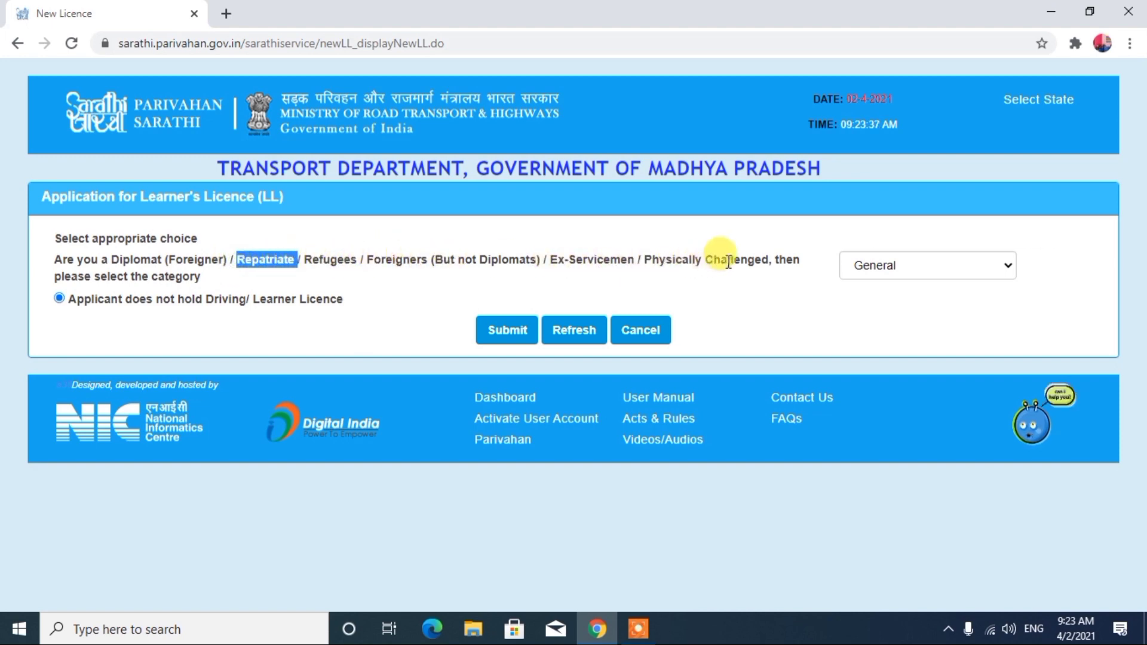
{"action": "left_click", "coordinate": [896, 268]}
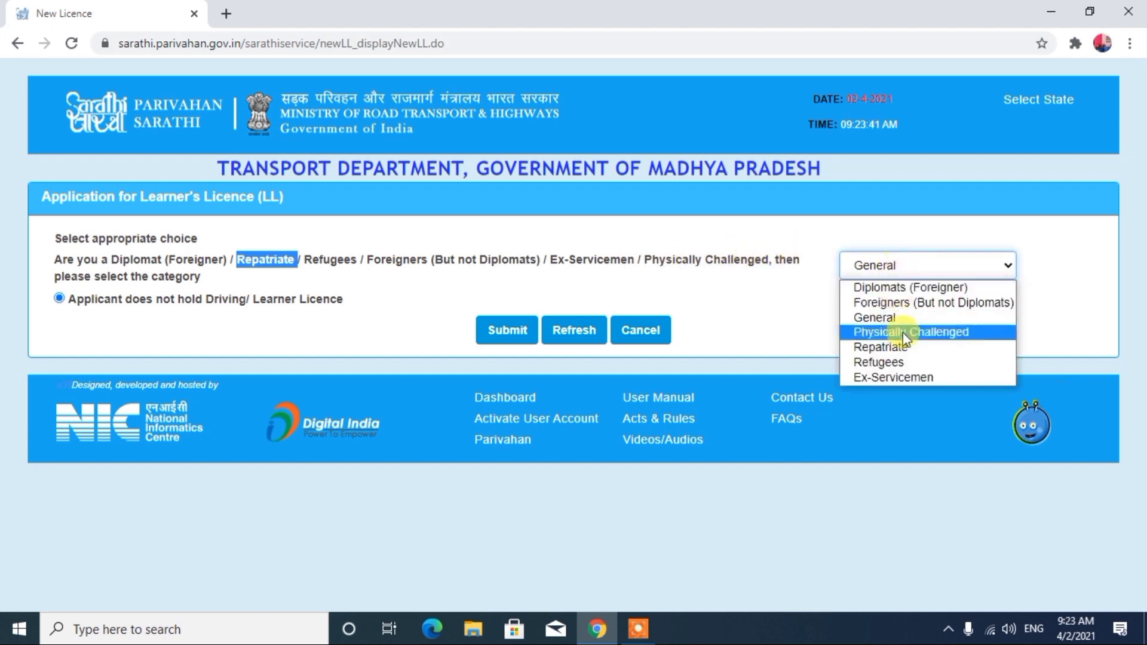
{"action": "left_click", "coordinate": [870, 317]}
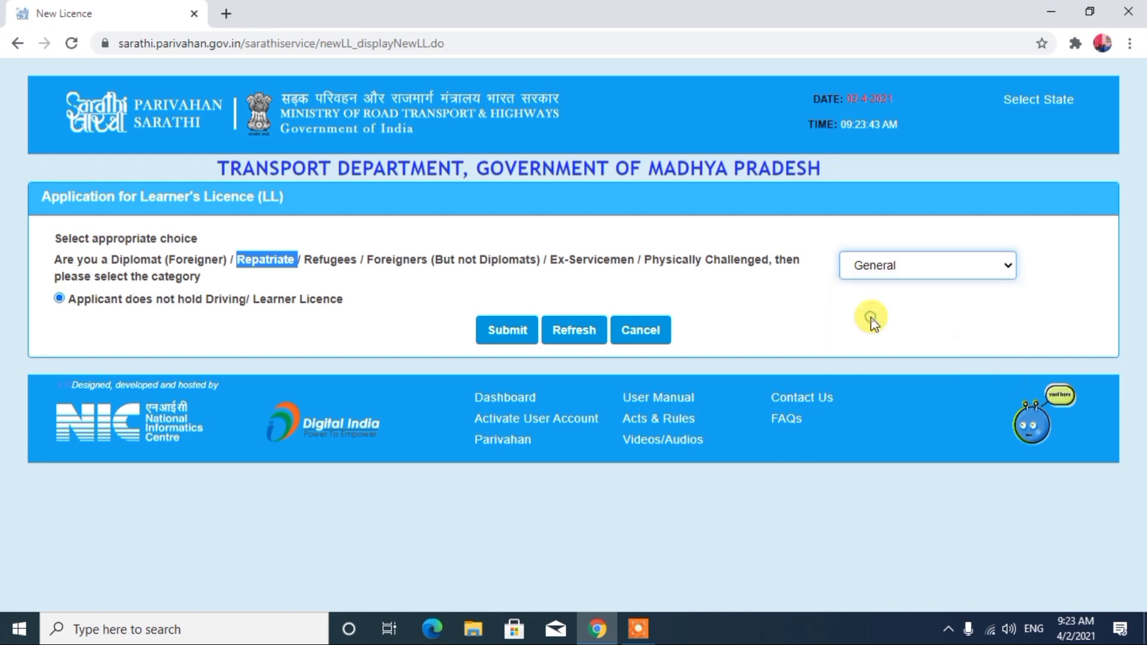
{"action": "left_click", "coordinate": [870, 320]}
{"action": "left_click_drag", "start_coordinate": [56, 302], "coordinate": [312, 315]}
{"action": "left_click", "coordinate": [313, 315]}
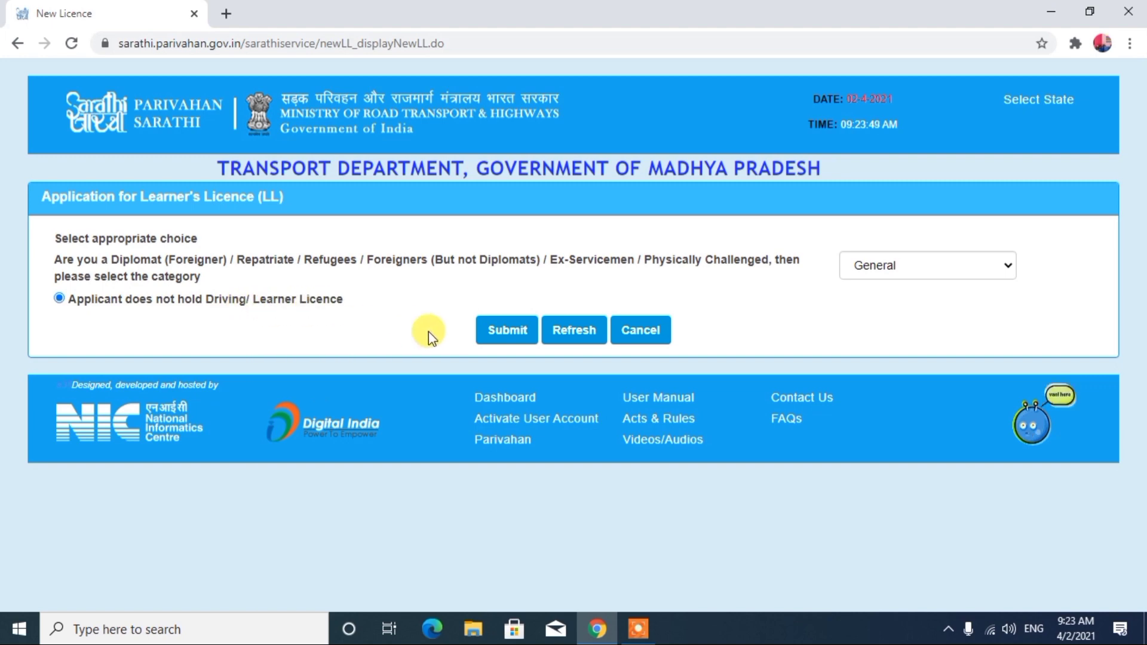
{"action": "left_click", "coordinate": [500, 334]}
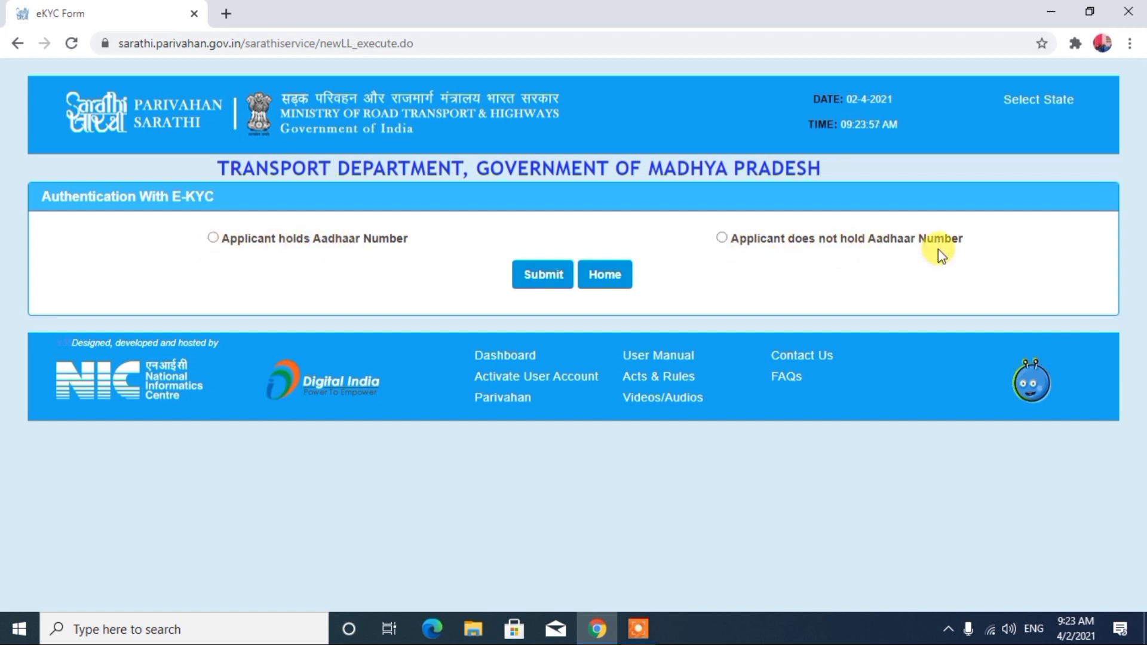
Choose E-KYC authentication for an applicant who holds an Aadhaar number and submit the choice
{"action": "left_click", "coordinate": [215, 240]}
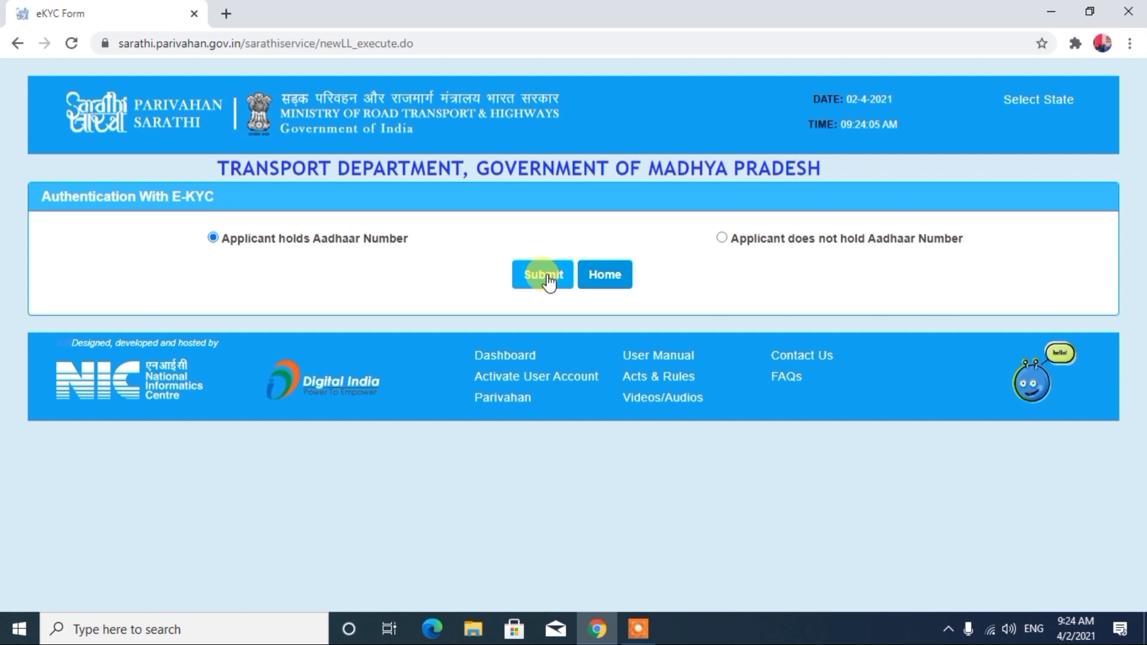
{"action": "left_click", "coordinate": [723, 237]}
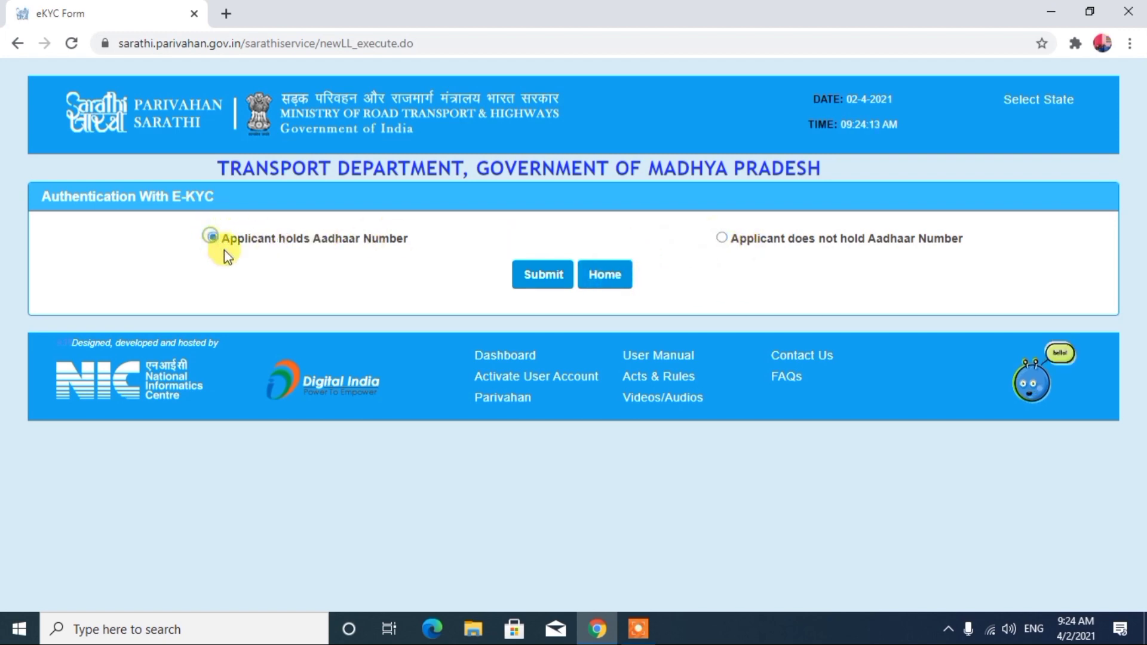
{"action": "left_click", "coordinate": [545, 289]}
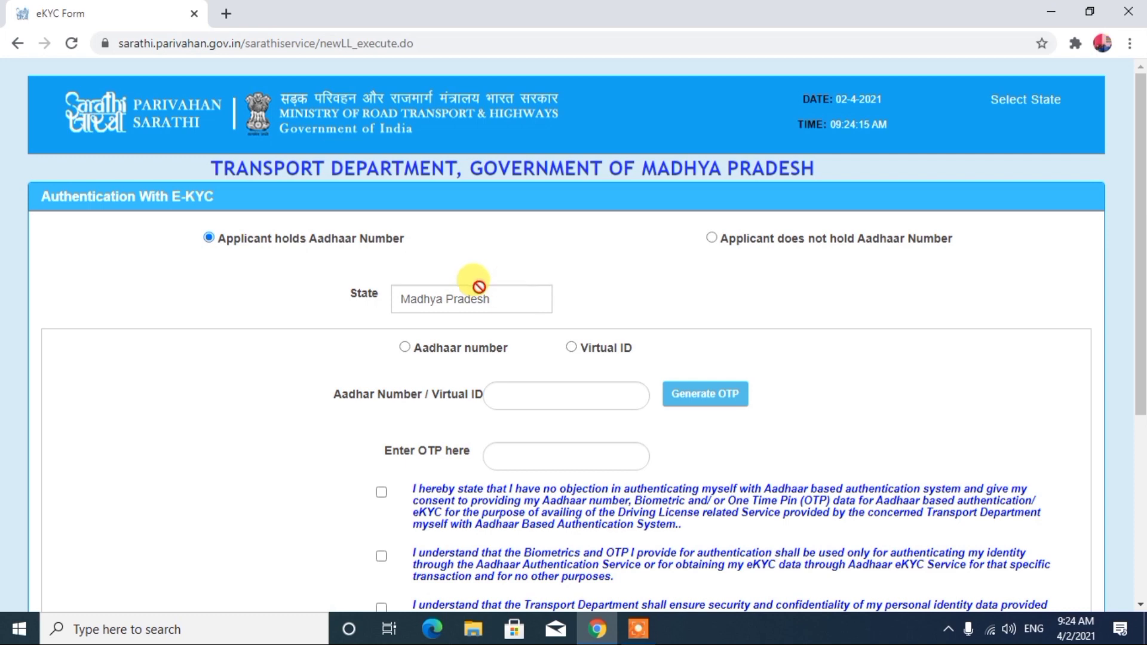
Select Aadhaar number as the ID type, enter the applicant's Aadhaar number and generate an OTP
{"action": "scroll", "coordinate": [479, 288], "scroll_direction": "down", "scroll_amount": 1}
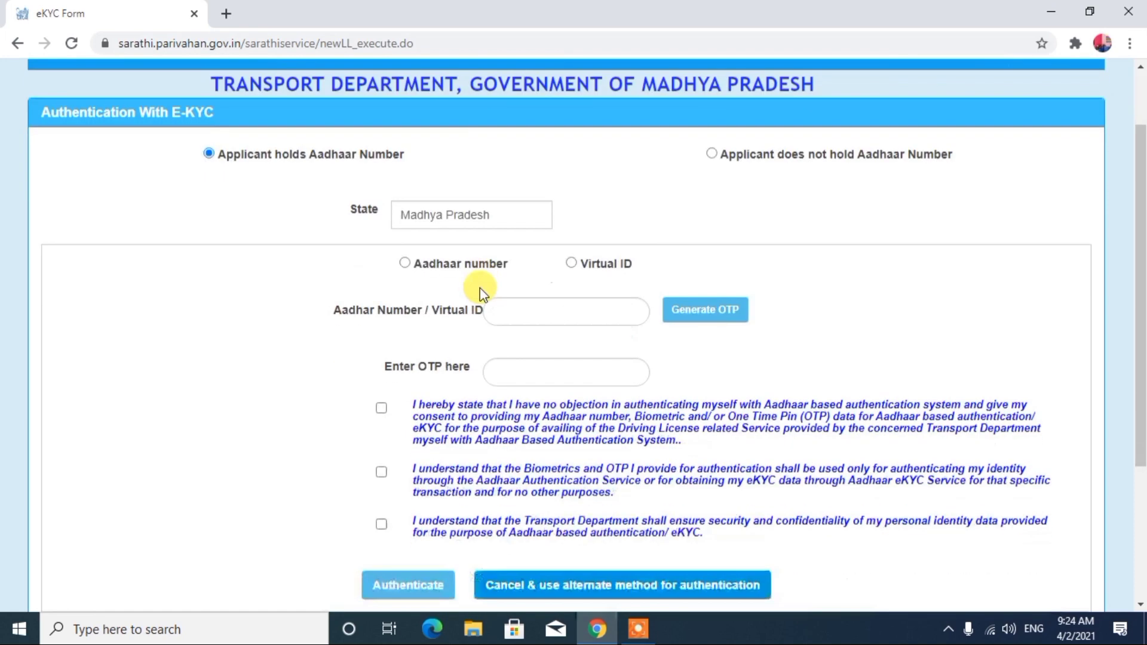
{"action": "left_click", "coordinate": [406, 264]}
{"action": "left_click", "coordinate": [511, 297]}
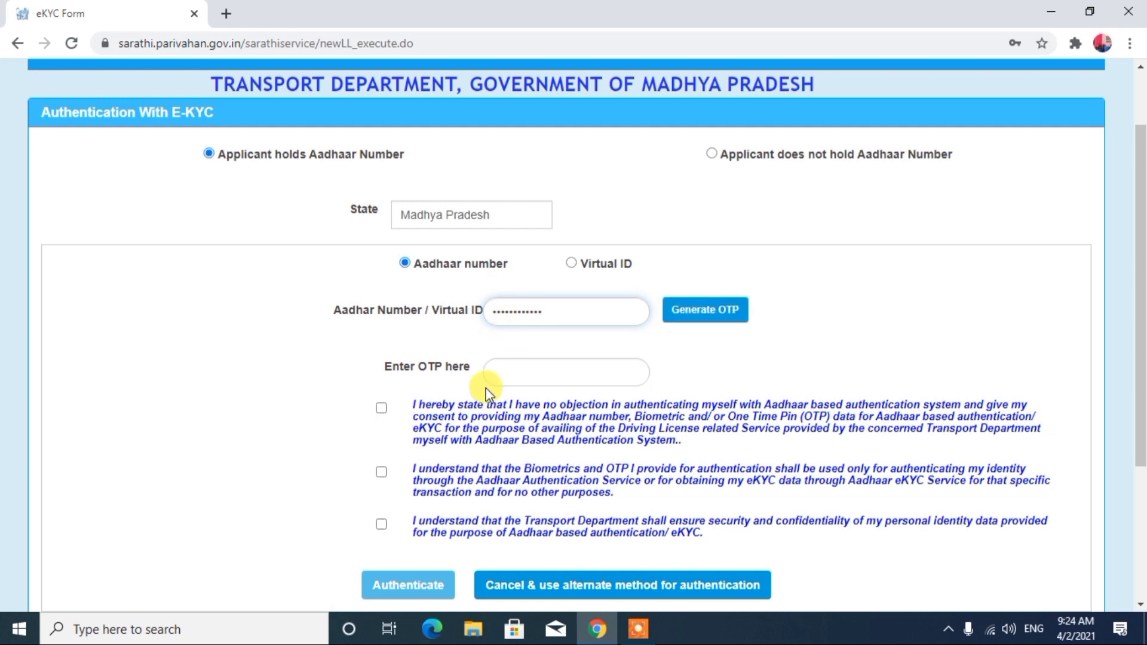
{"action": "left_click", "coordinate": [715, 310]}
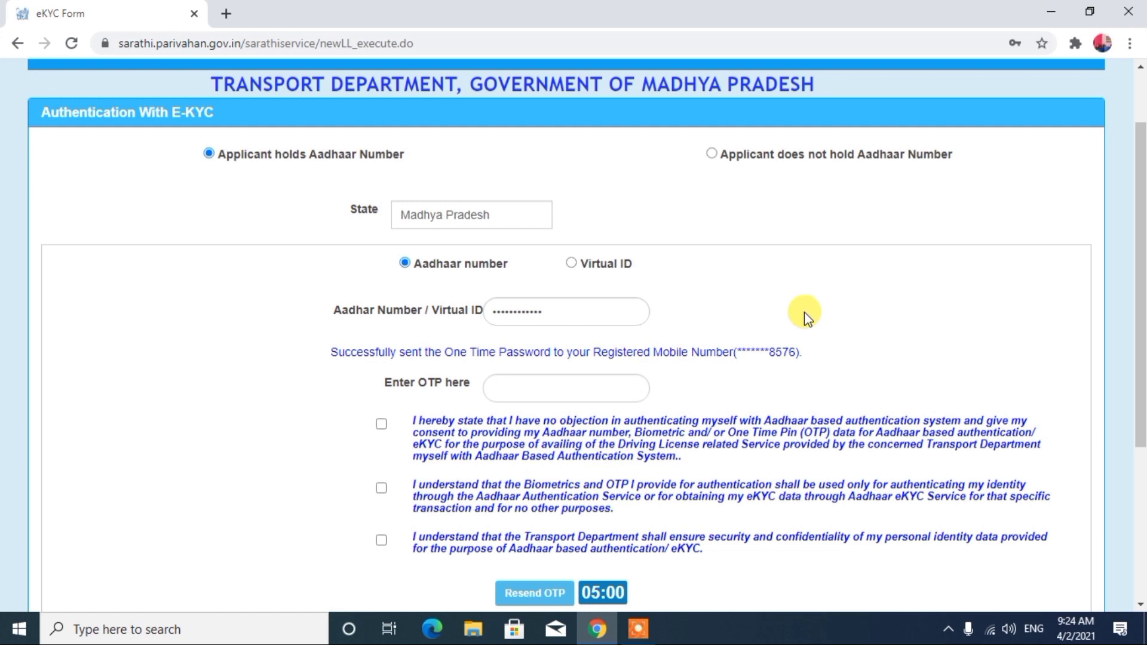
Authenticate with the received OTP after accepting all three consent declarations, and proceed with the retrieved applicant details
{"action": "left_click", "coordinate": [609, 384]}
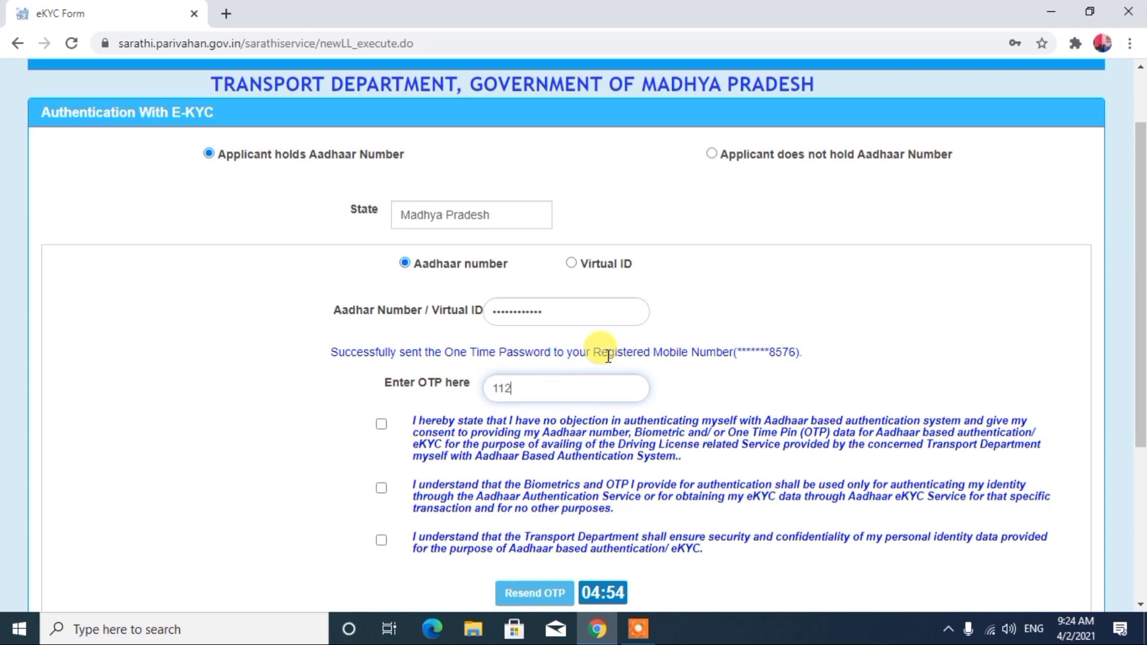
{"action": "left_click", "coordinate": [381, 424]}
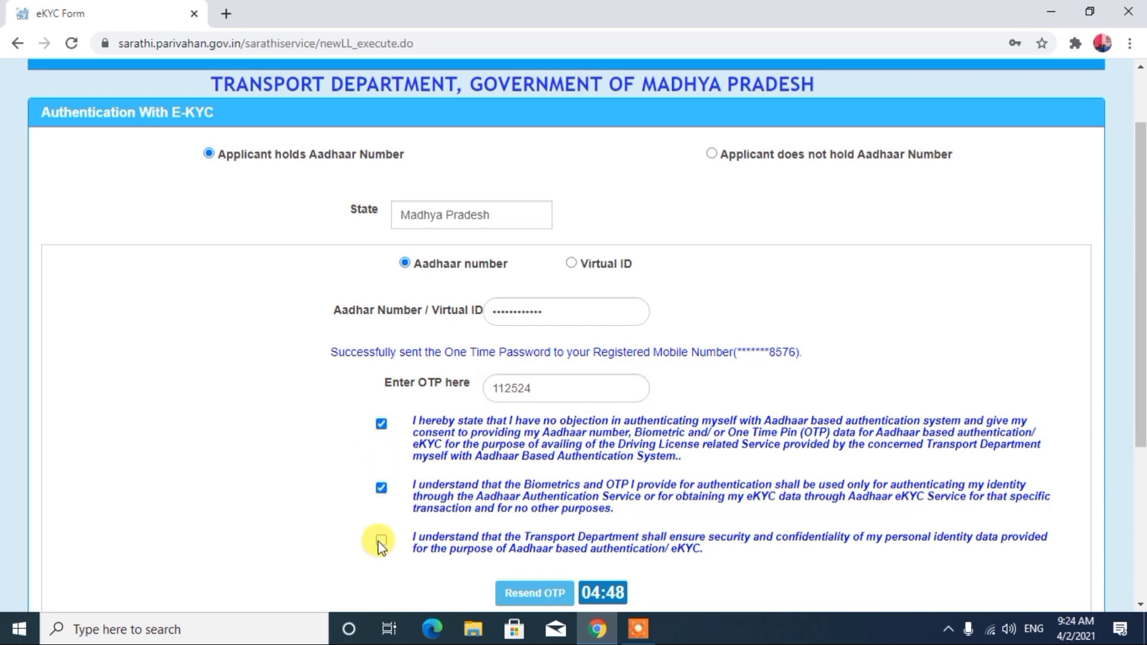
{"action": "scroll", "coordinate": [383, 535], "scroll_direction": "down", "scroll_amount": 3}
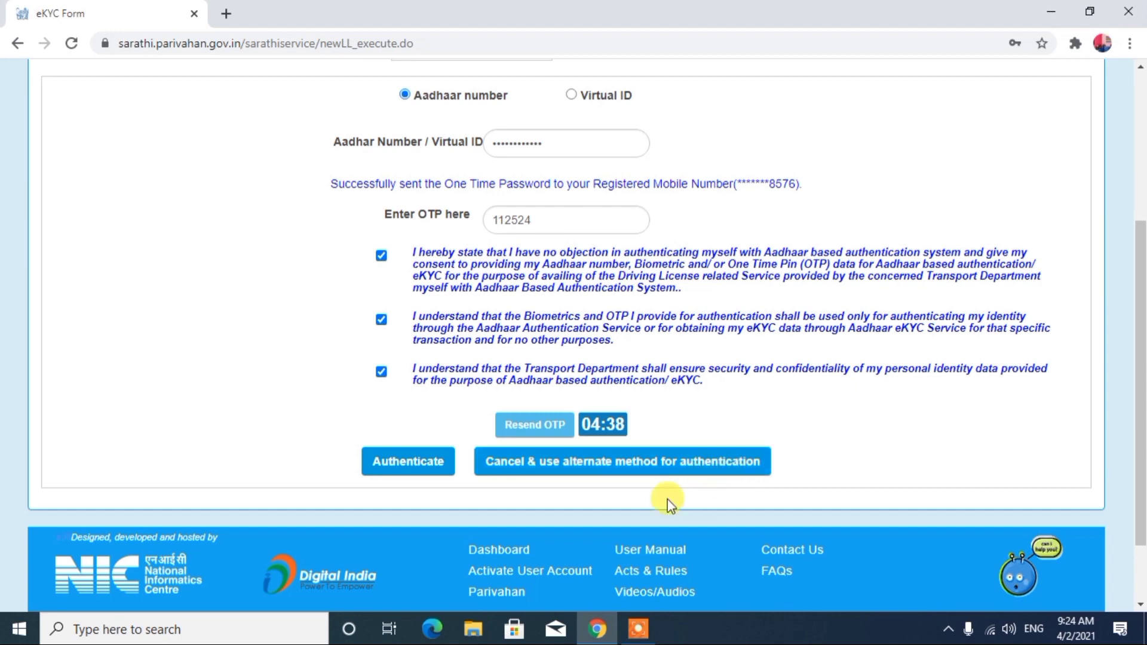
{"action": "left_click", "coordinate": [398, 460]}
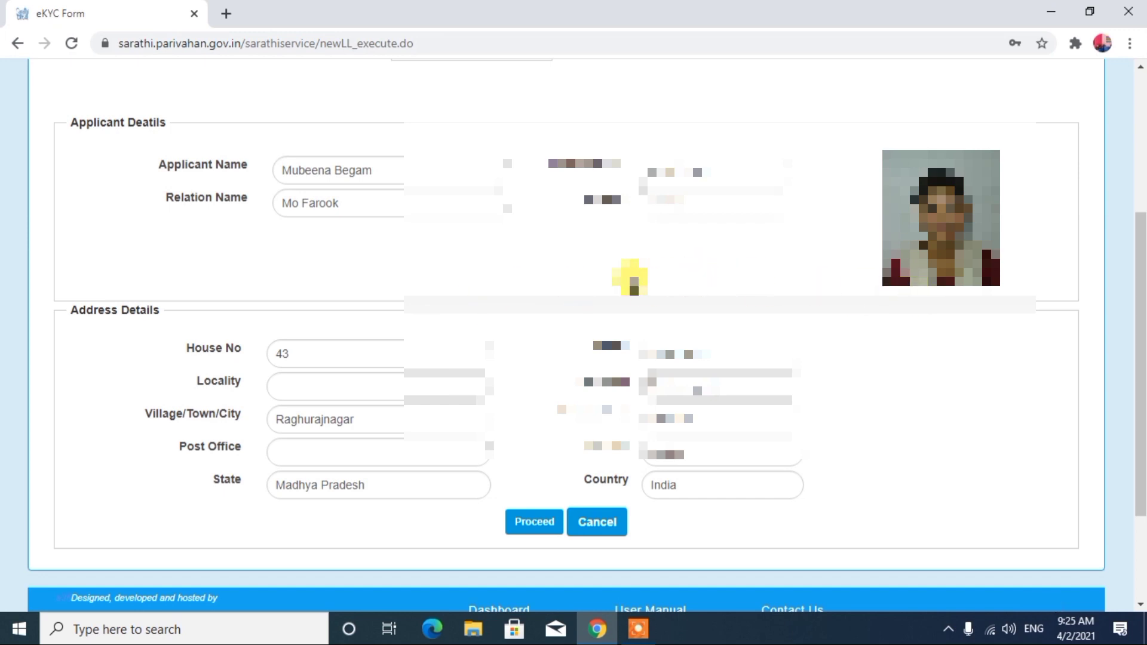
{"action": "left_click", "coordinate": [532, 525]}
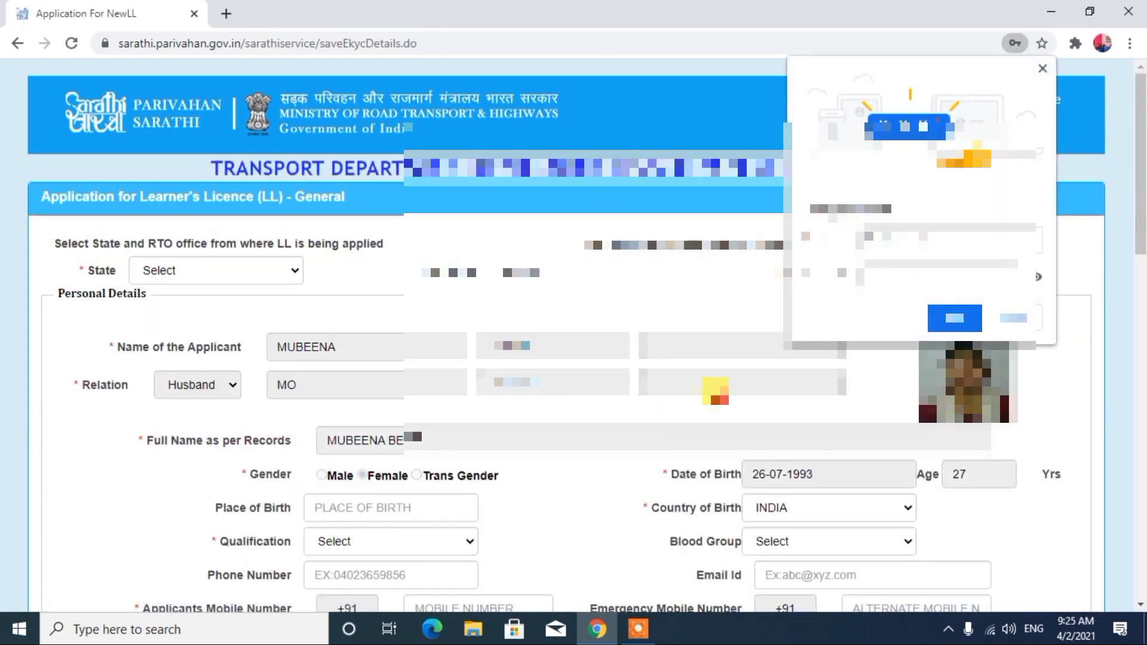
Decline saving the password, then set the application's state to Madhya Pradesh and select the RTO office
{"action": "left_click", "coordinate": [1010, 316]}
{"action": "left_click", "coordinate": [279, 276]}
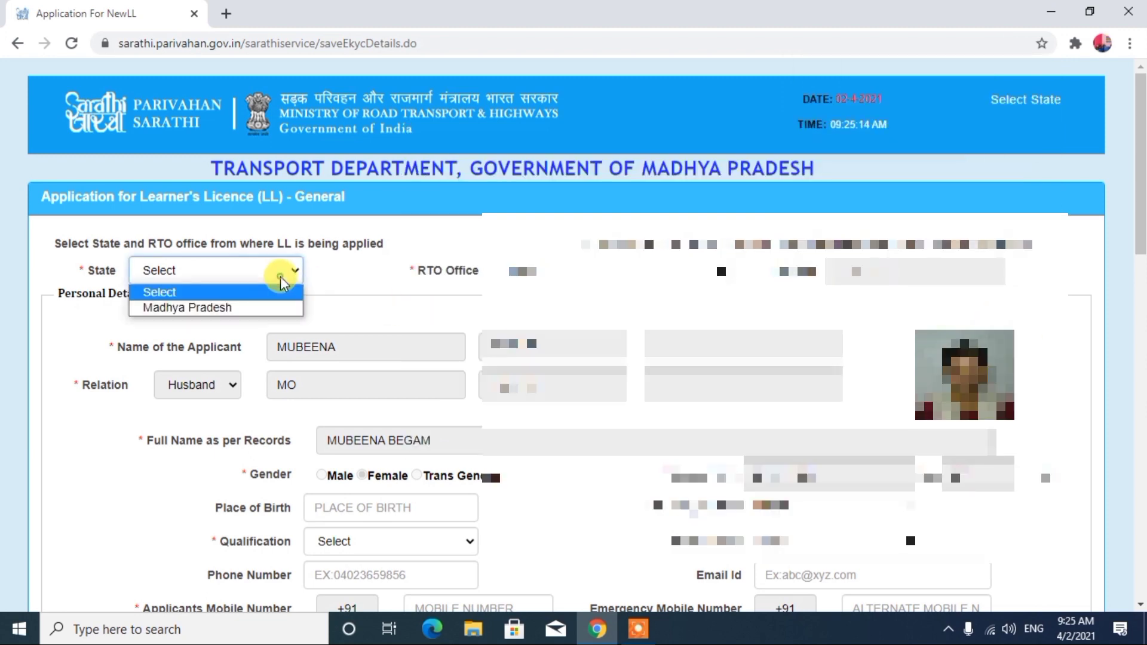
{"action": "left_click", "coordinate": [233, 309]}
{"action": "left_click", "coordinate": [559, 272]}
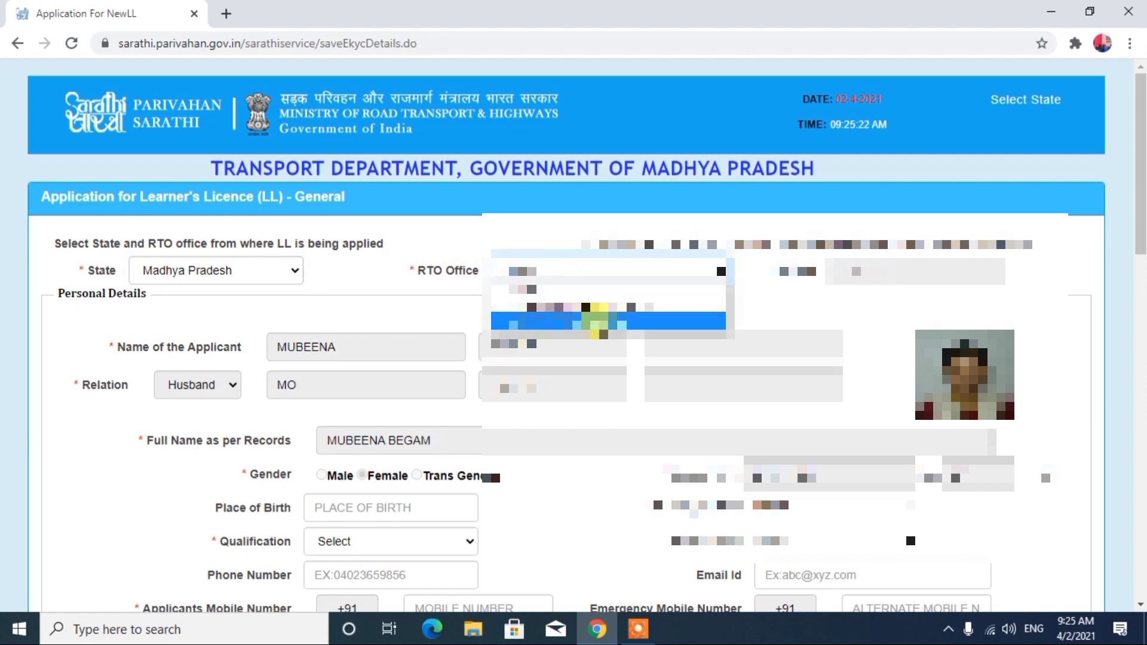
{"action": "left_click", "coordinate": [598, 321]}
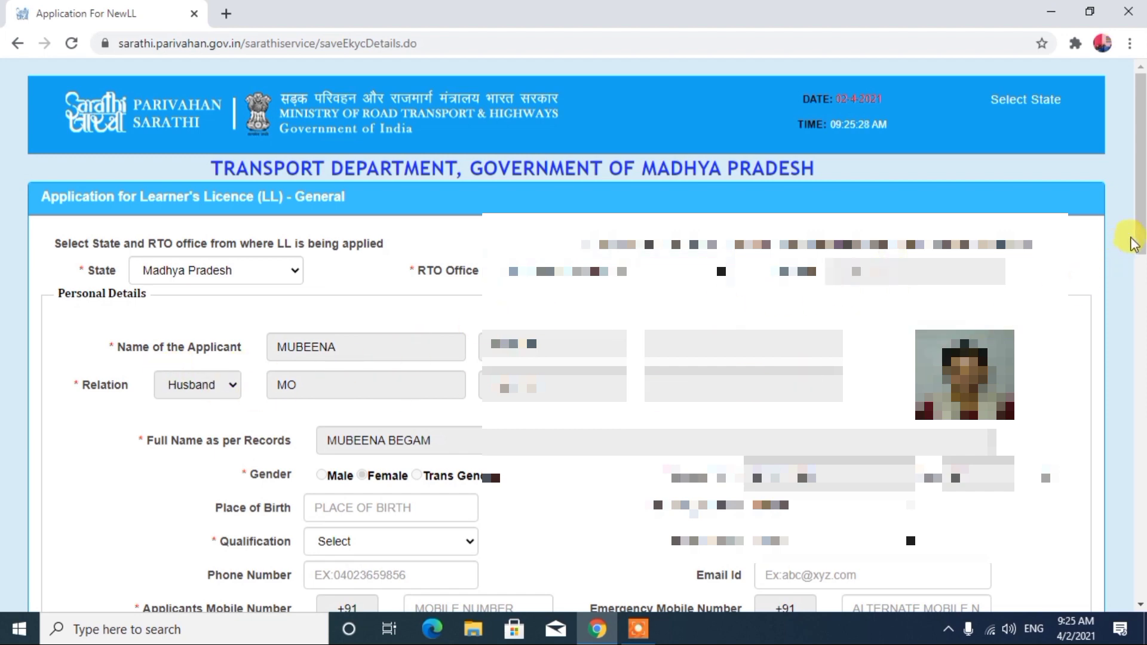
Fill in the applicant's place of birth, set the qualification to Graduate in Non Medical Sciences and select the blood group
{"action": "left_click", "coordinate": [450, 511]}
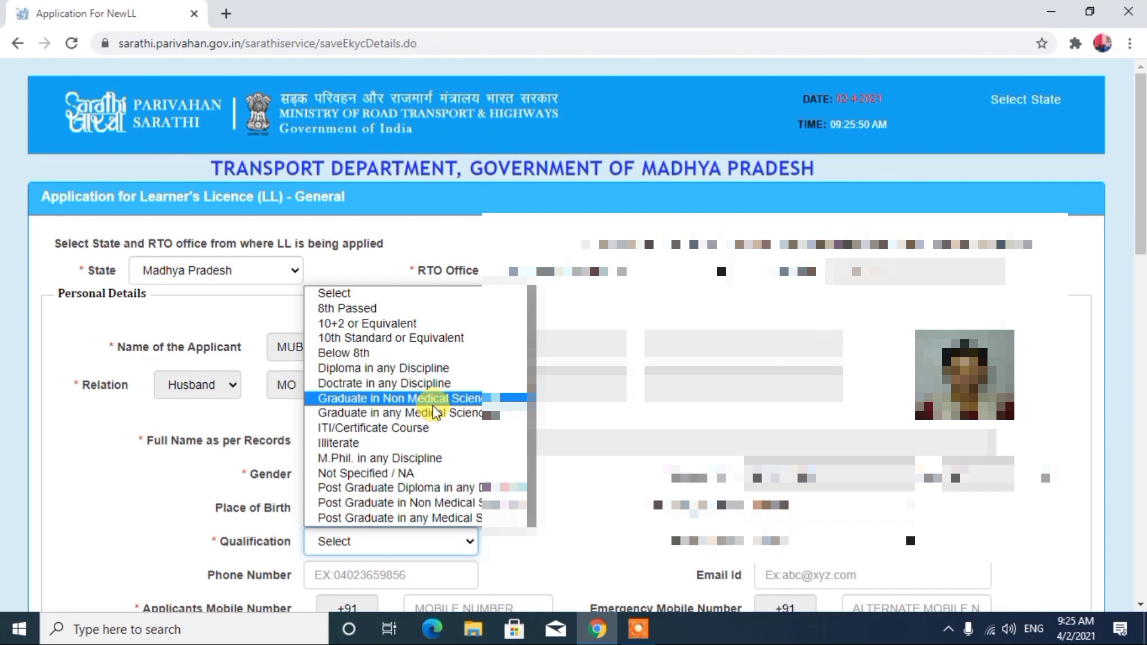
{"action": "left_click", "coordinate": [395, 400]}
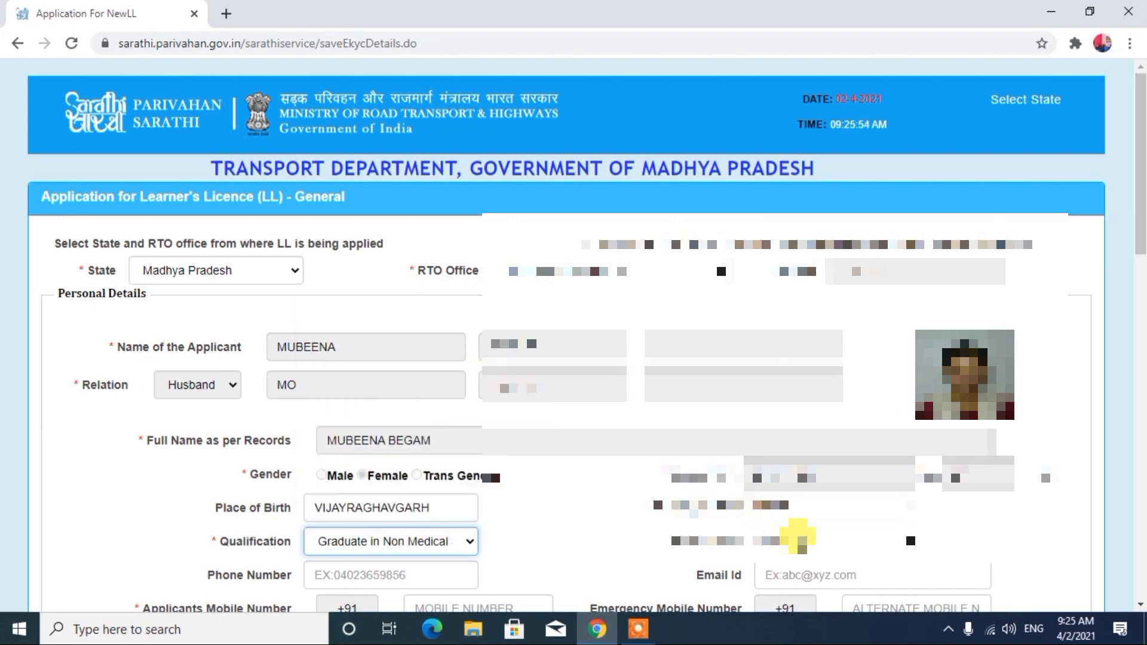
{"action": "left_click", "coordinate": [800, 539]}
{"action": "left_click", "coordinate": [788, 321]}
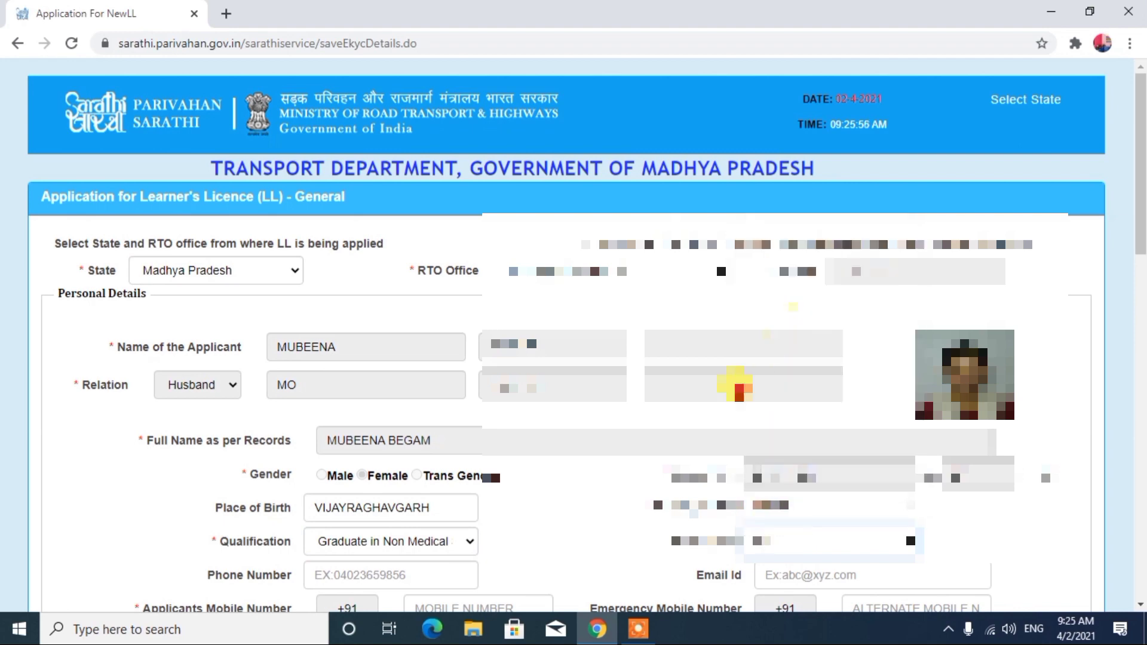
{"action": "scroll", "coordinate": [845, 550], "scroll_direction": "down", "scroll_amount": 8}
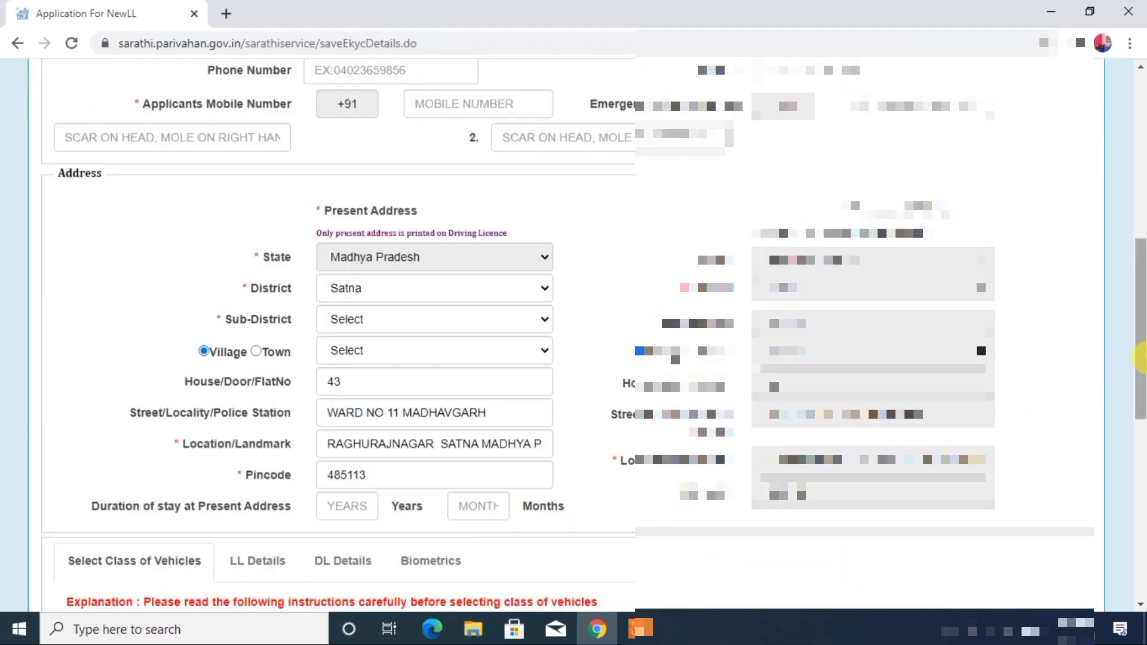
{"action": "left_click_drag", "start_coordinate": [1141, 359], "coordinate": [1140, 335]}
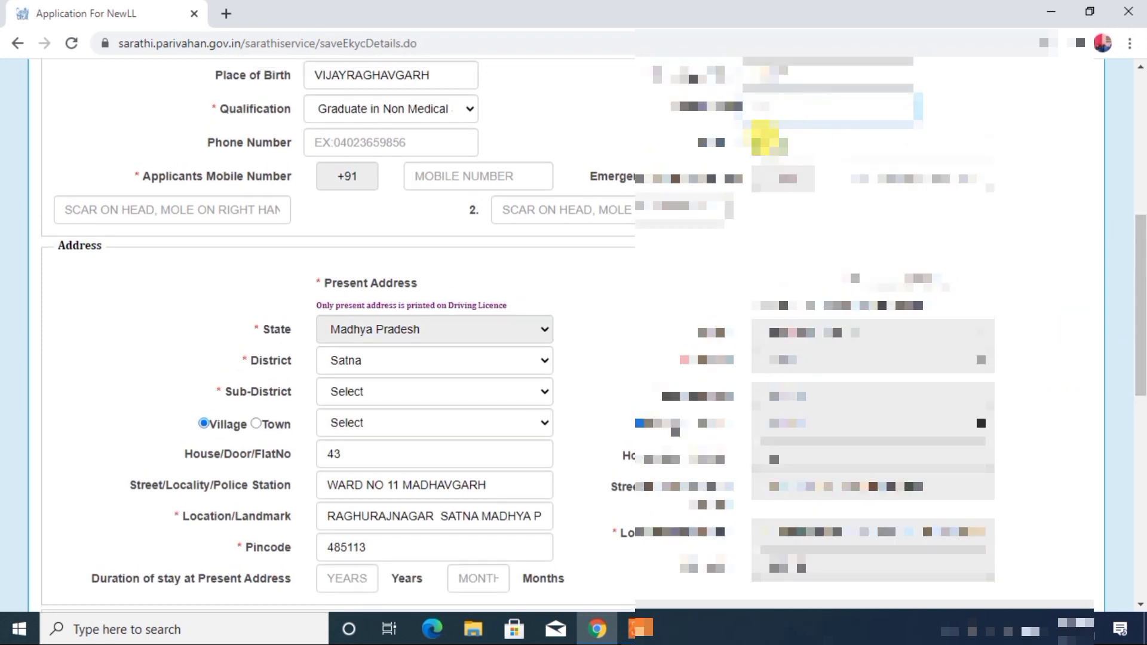
Fill in the applicant's e-mail address and mobile number
{"action": "left_click", "coordinate": [764, 137]}
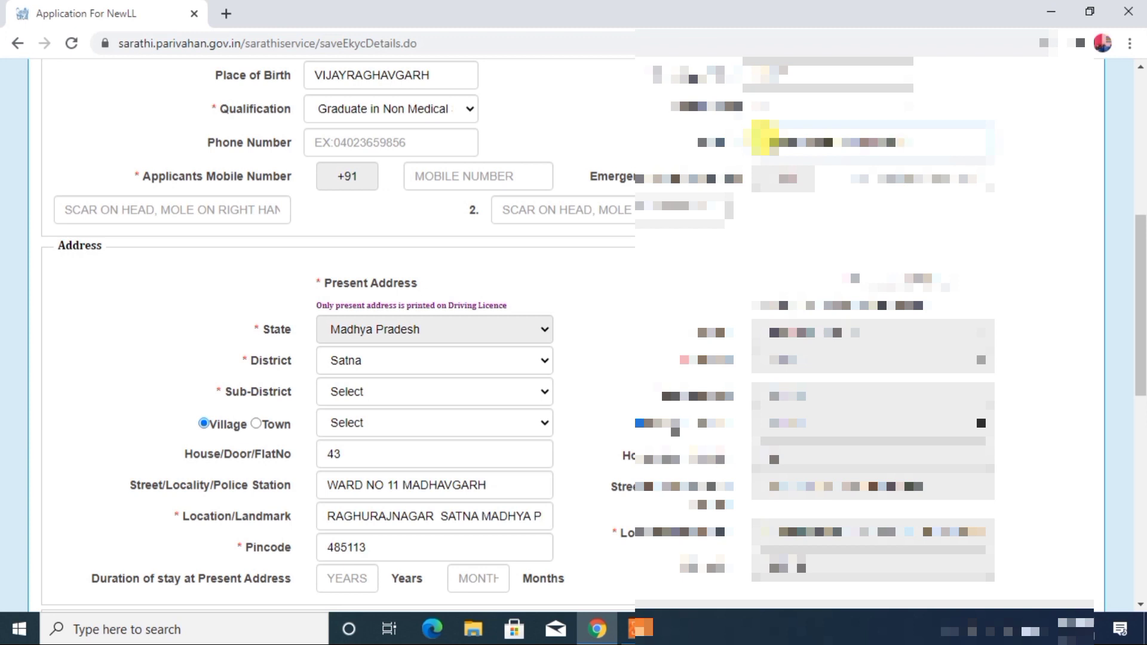
{"action": "left_click", "coordinate": [537, 171]}
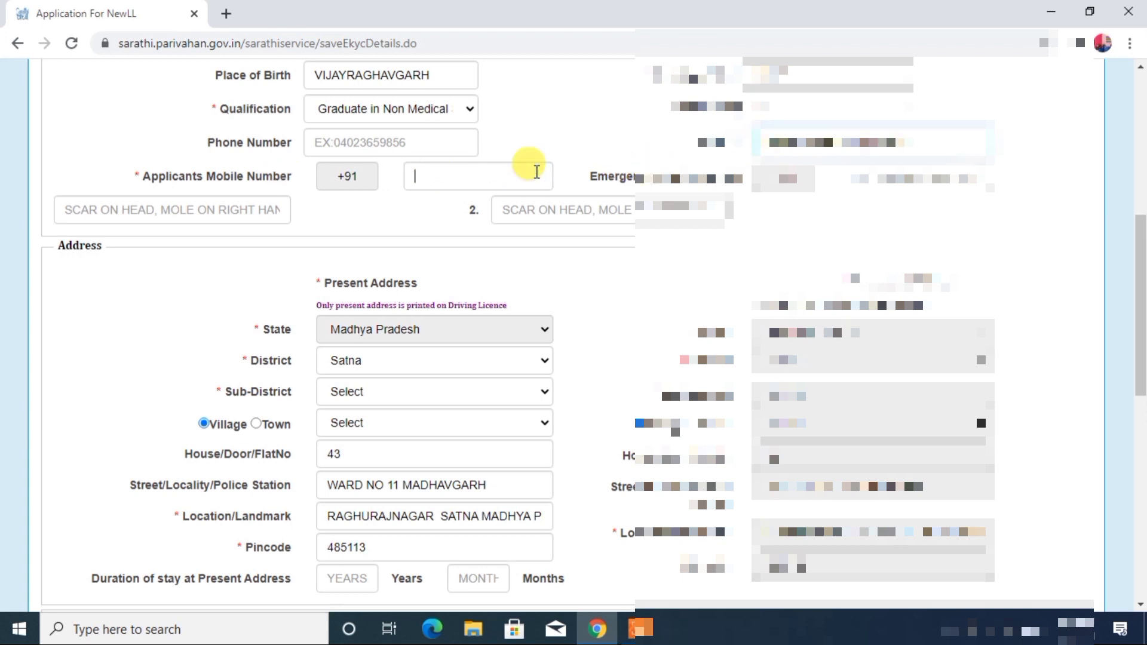
{"action": "type", "text": "987"}
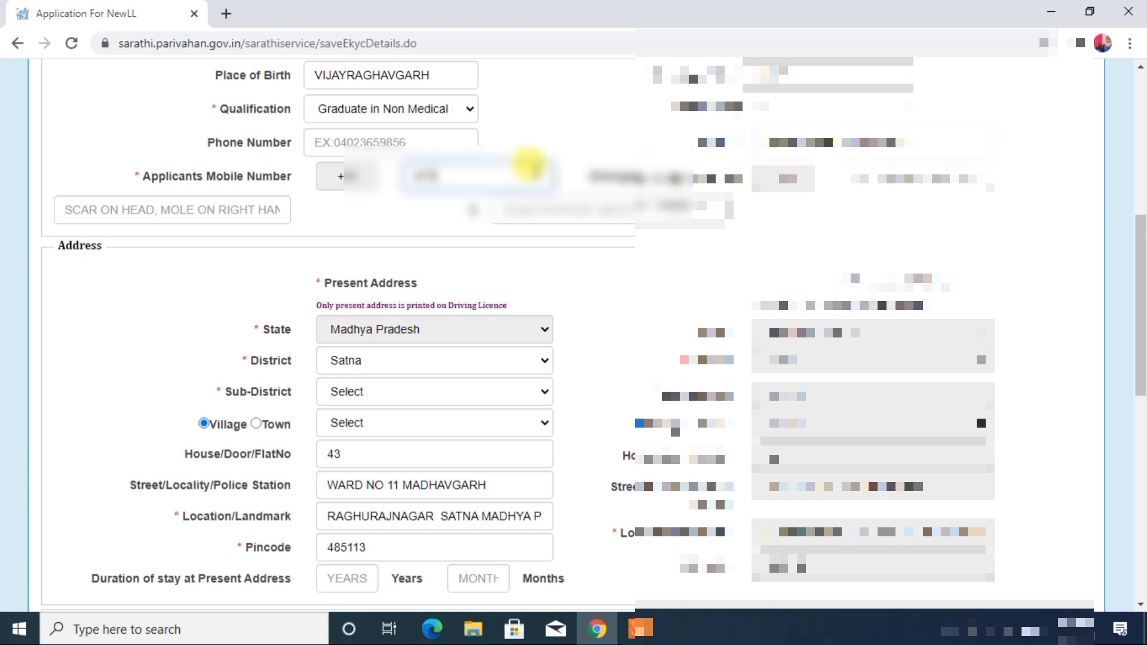
{"action": "type", "text": "65432"}
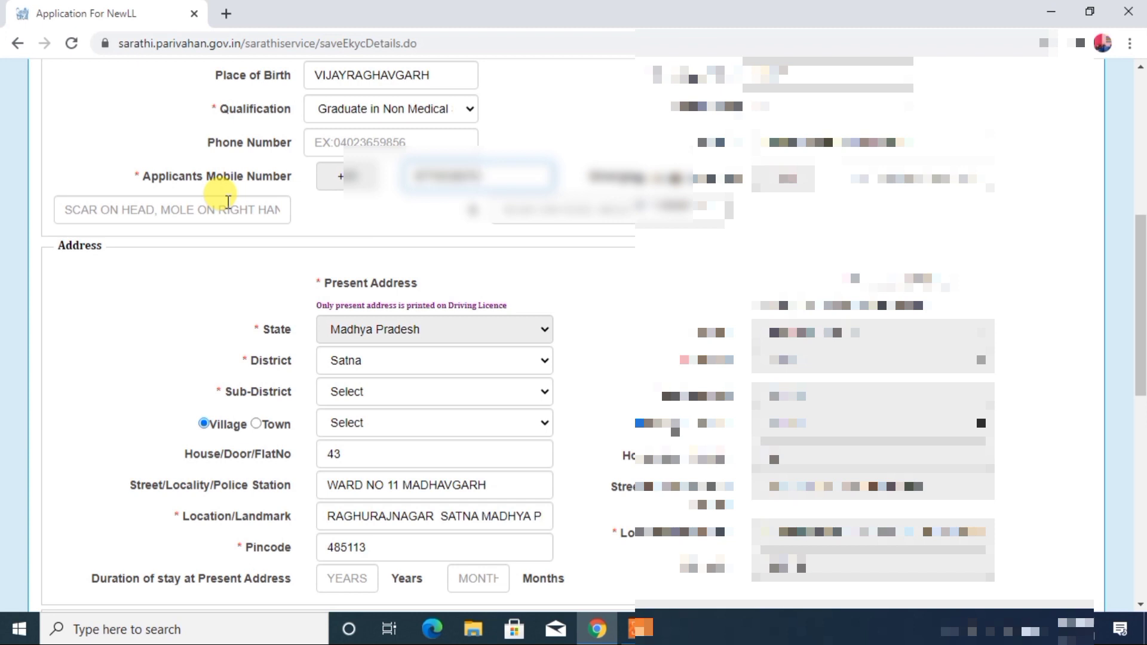
{"action": "left_click", "coordinate": [227, 202]}
{"action": "left_click", "coordinate": [357, 223]}
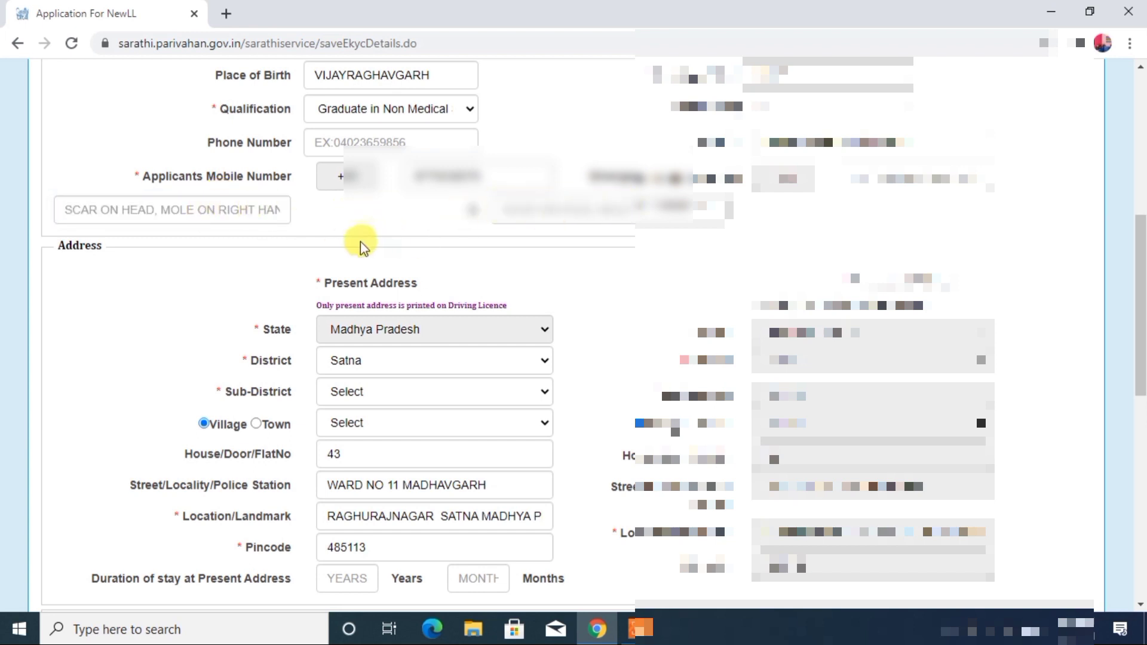
Select the sub-district and village for the applicant's present address
{"action": "scroll", "coordinate": [361, 242], "scroll_direction": "down", "scroll_amount": 3}
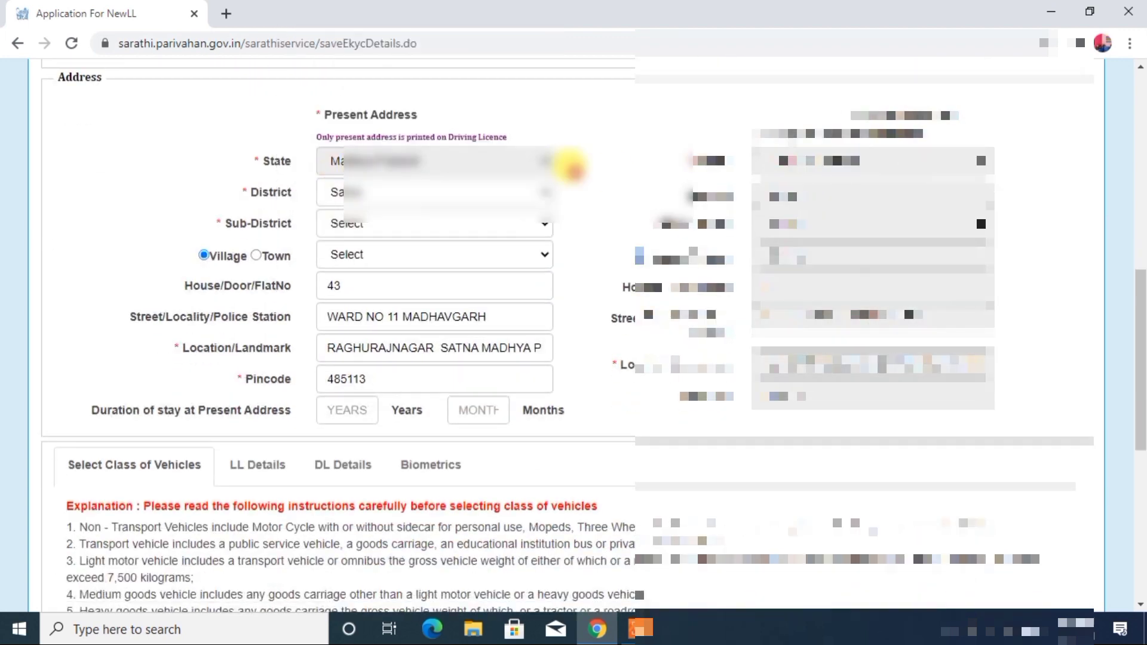
{"action": "left_click", "coordinate": [458, 224]}
{"action": "left_click", "coordinate": [435, 257]}
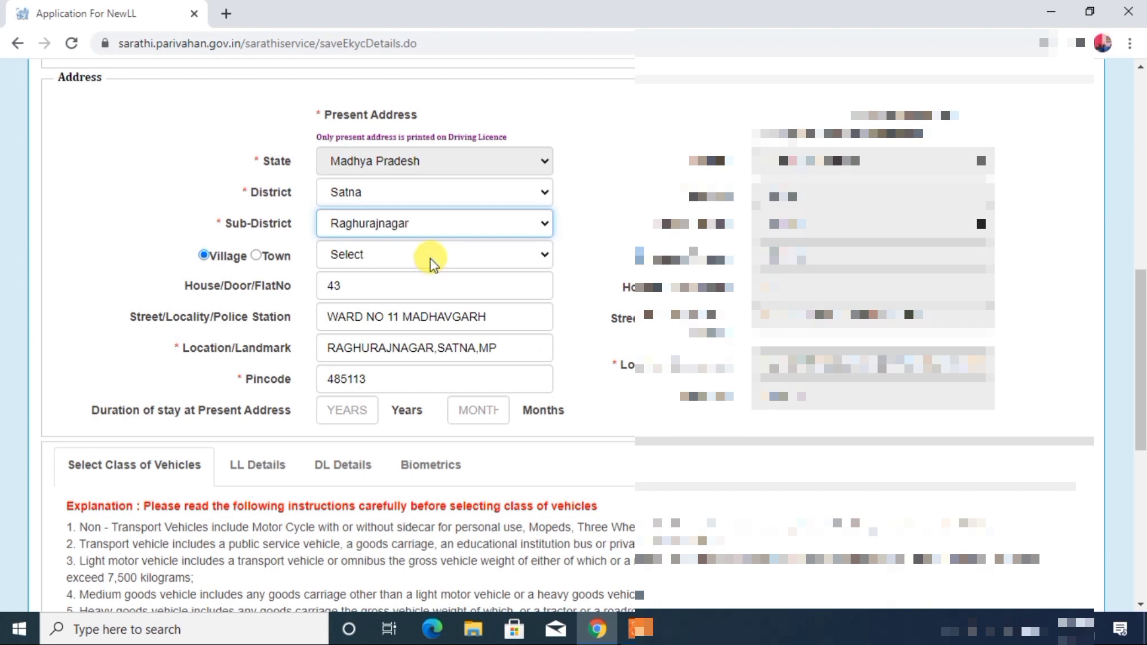
{"action": "left_click", "coordinate": [429, 257]}
{"action": "type", "text": "m"}
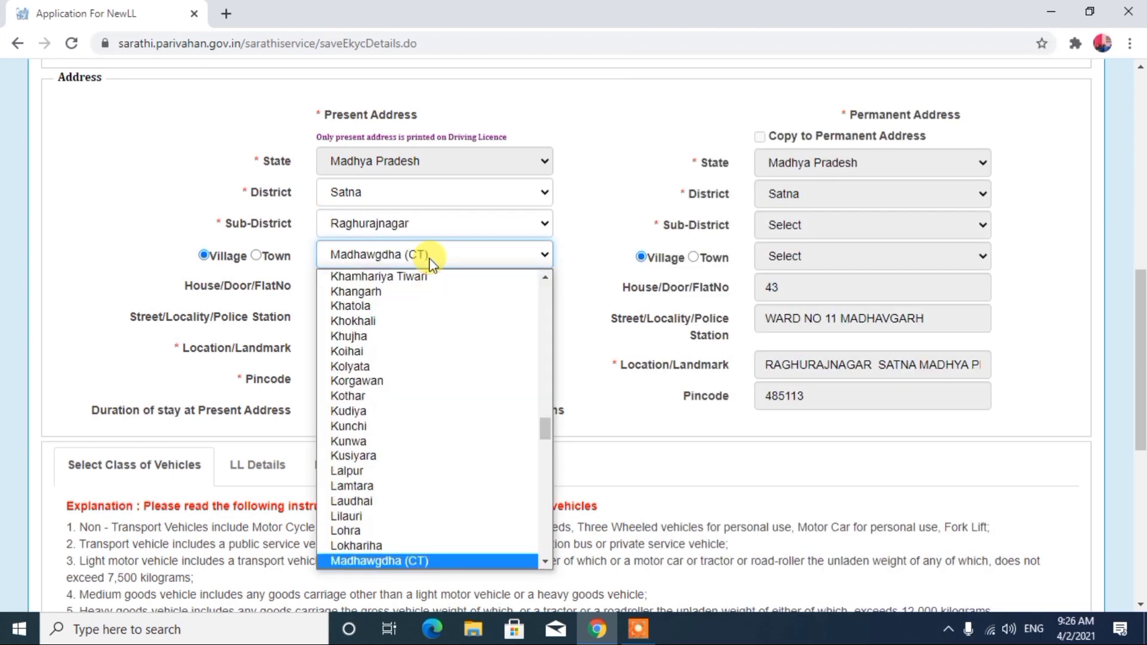
{"action": "key", "text": "Return"}
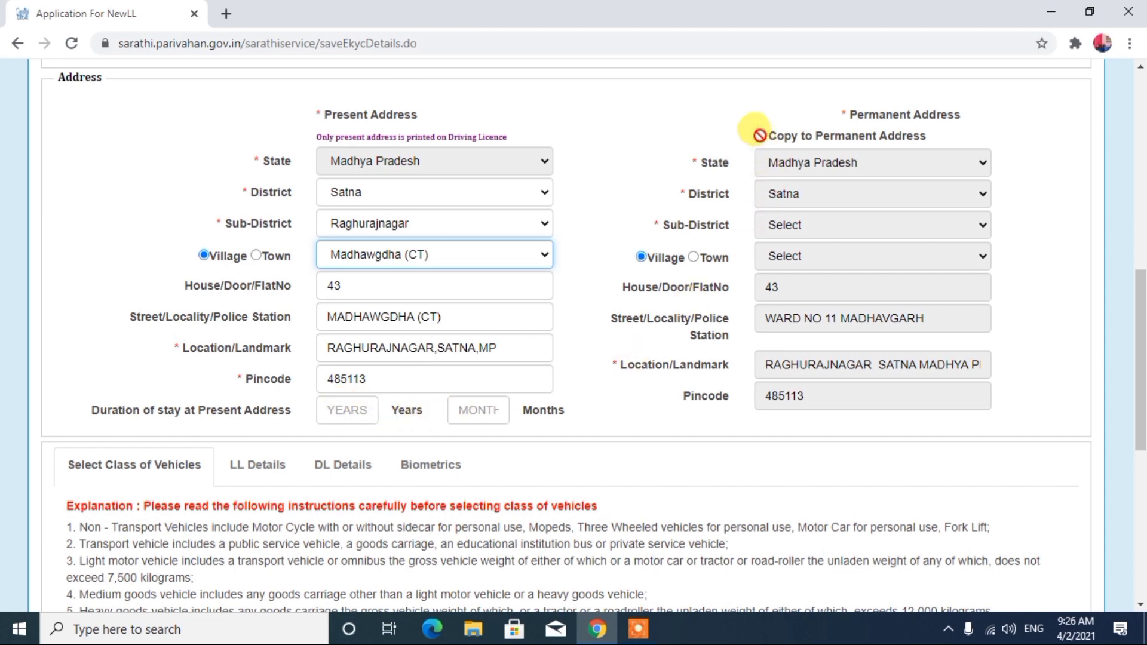
Set the duration of stay at the present address to 7 years 0 months and try copying the present address to the permanent address
{"action": "left_click", "coordinate": [351, 412]}
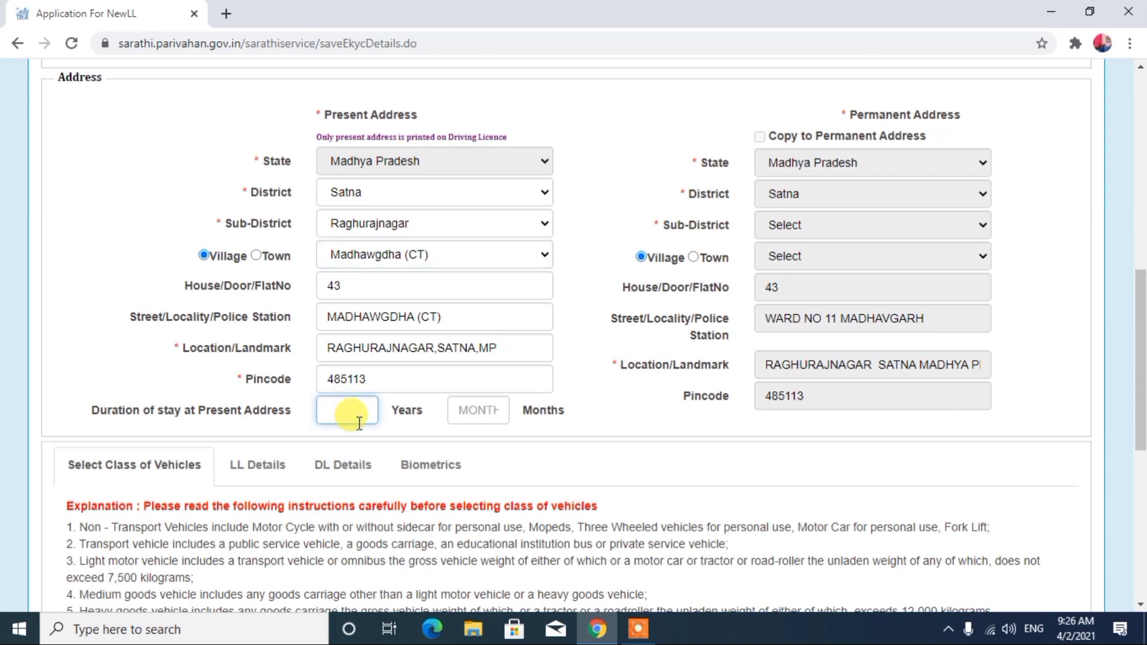
{"action": "key", "text": "Tab"}
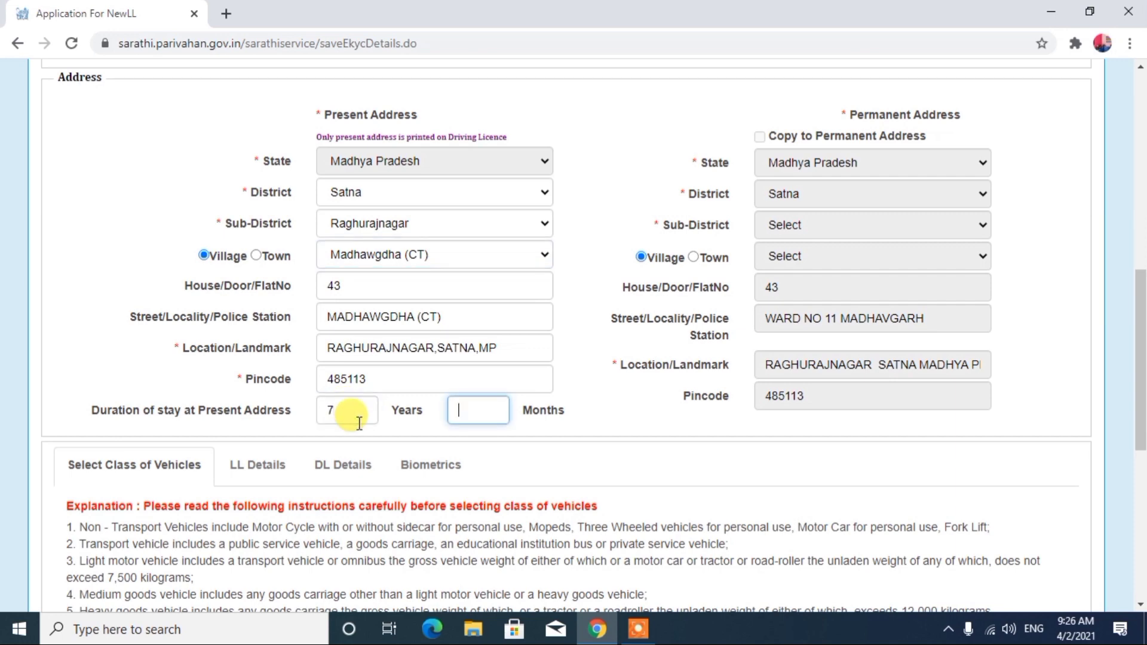
{"action": "type", "text": "0"}
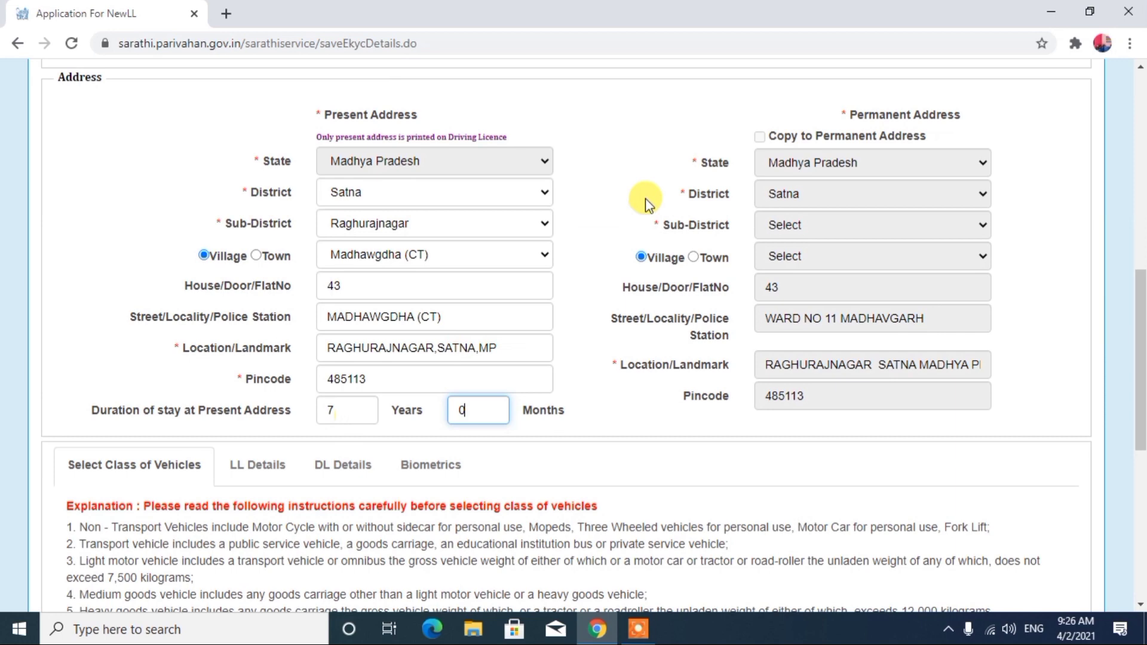
{"action": "left_click", "coordinate": [776, 138]}
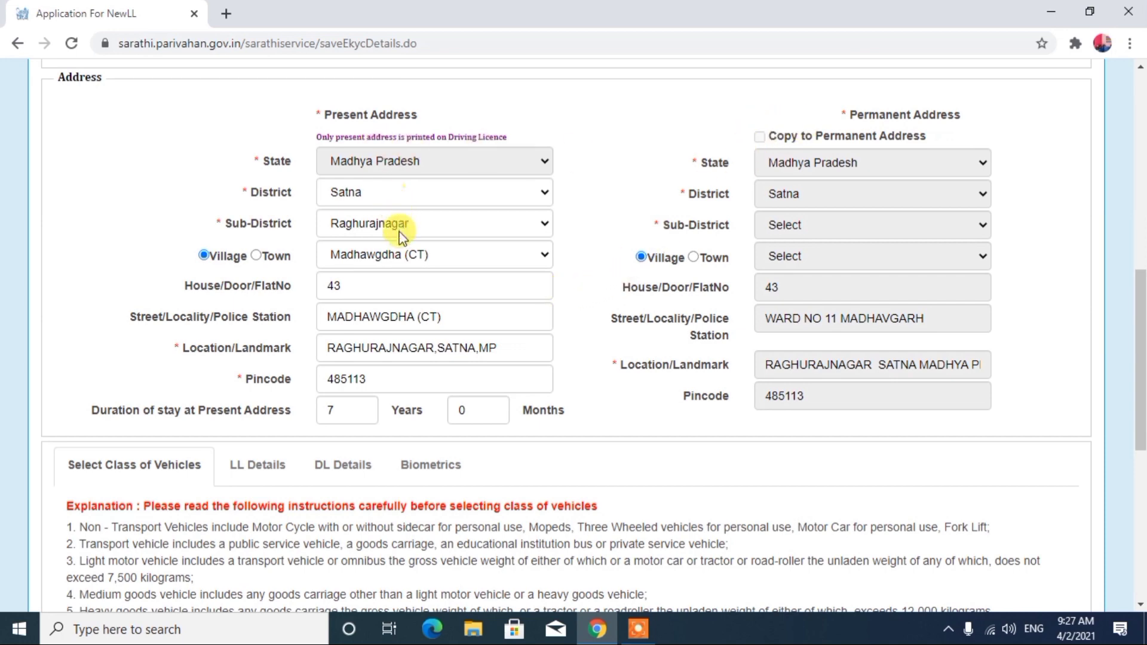
Add Light Motor Vehicle (LMV) and Motor cycle without Gear (Non Transport) (MCWOG) to the selected vehicle classes
{"action": "scroll", "coordinate": [302, 440], "scroll_direction": "down", "scroll_amount": 4}
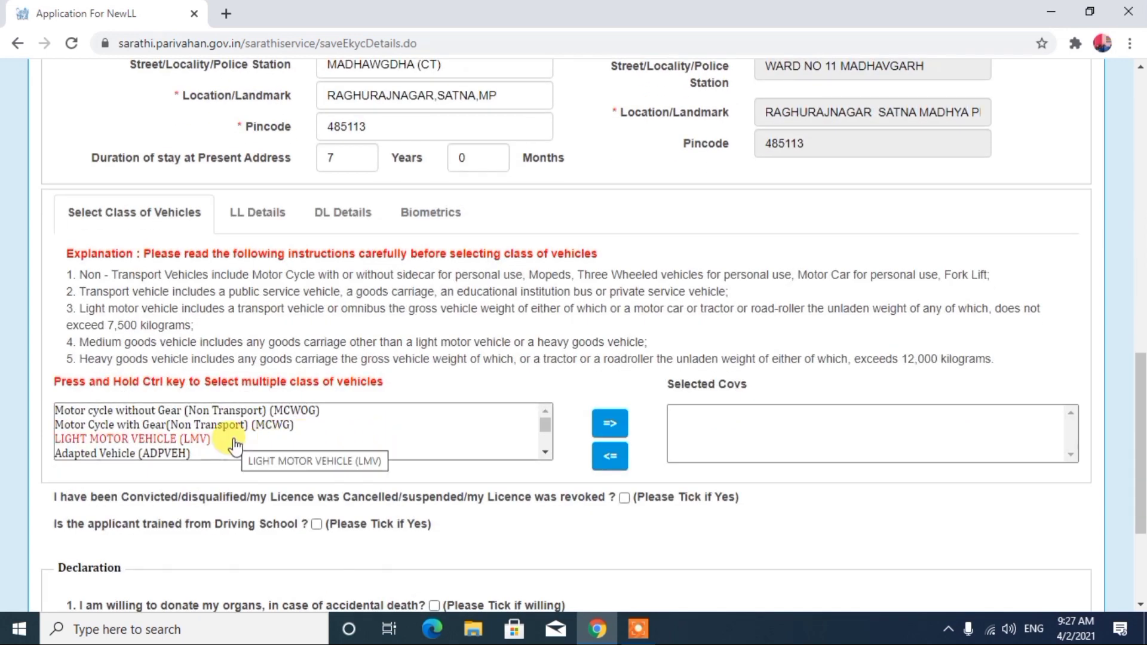
{"action": "left_click", "coordinate": [235, 440]}
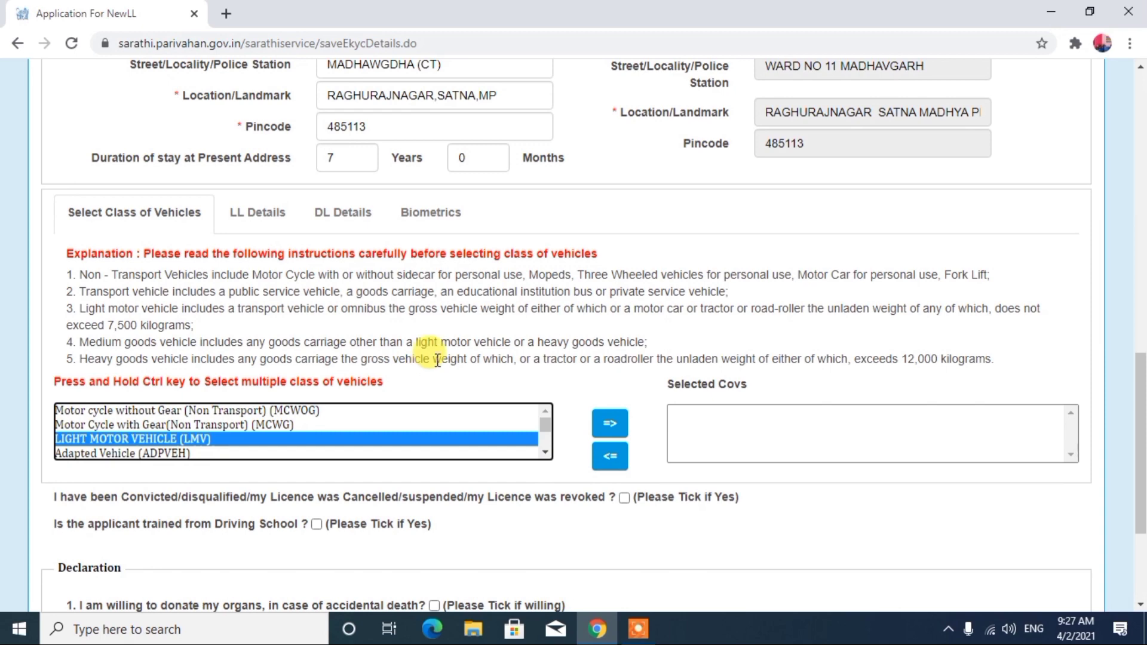
{"action": "left_click", "coordinate": [609, 423]}
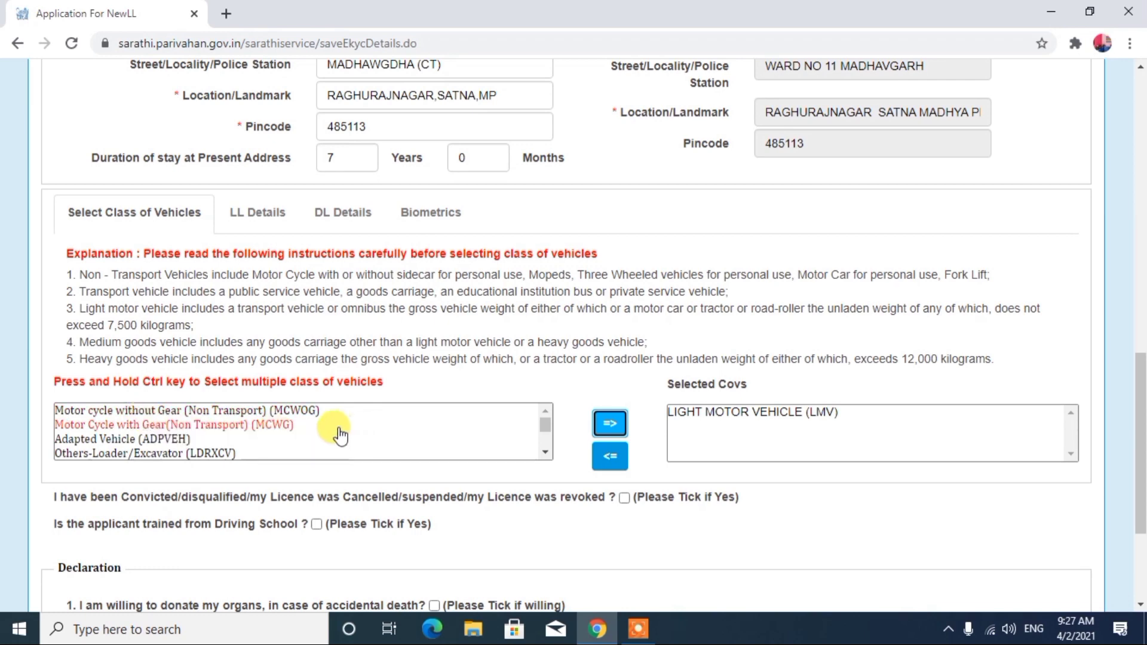
{"action": "left_click", "coordinate": [226, 410]}
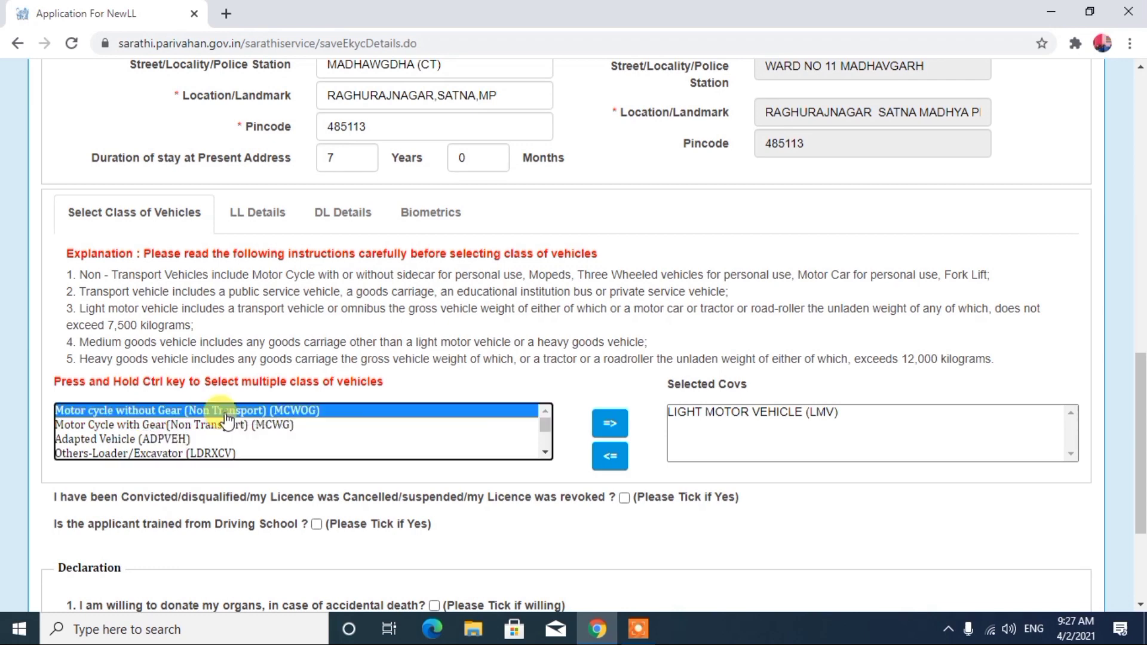
{"action": "left_click", "coordinate": [610, 423]}
Remove Light Motor Vehicle (LMV) from the selected vehicle classes
{"action": "left_click", "coordinate": [750, 427]}
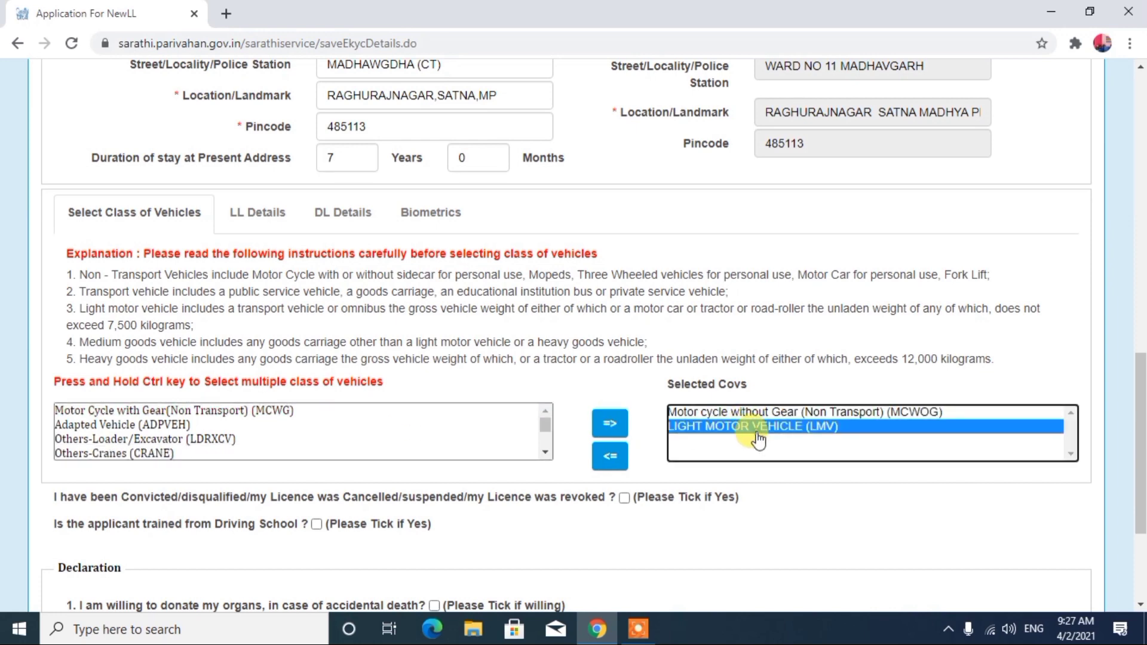
{"action": "left_click", "coordinate": [610, 456]}
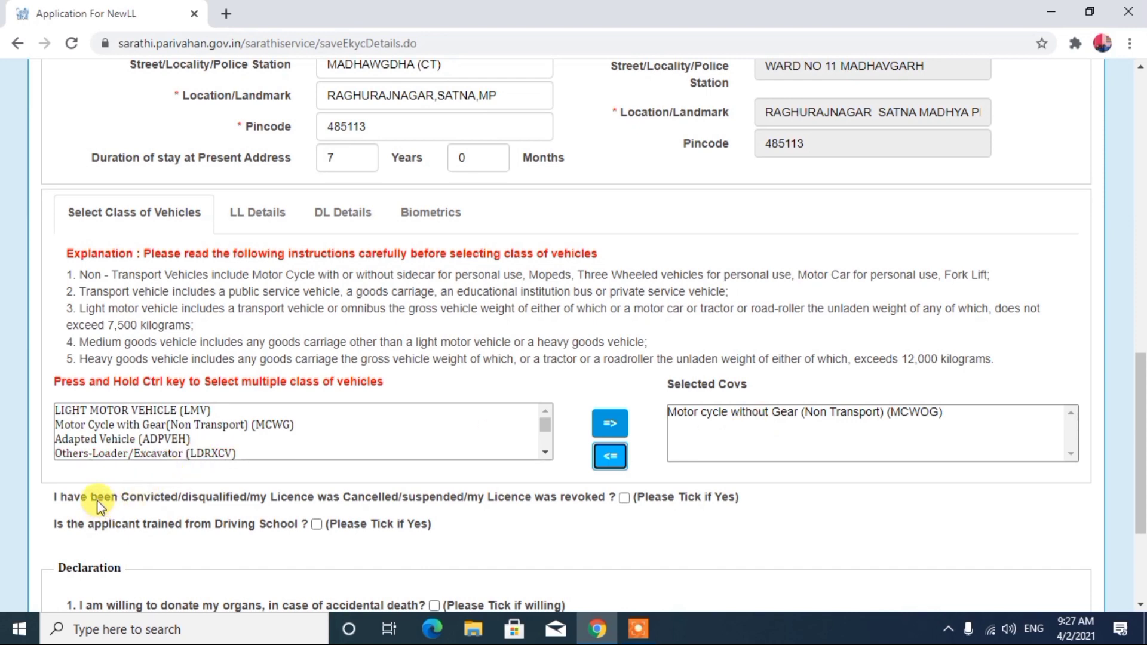
Try to submit the learner's licence application, declining organ donation
{"action": "scroll", "coordinate": [99, 507], "scroll_direction": "down", "scroll_amount": 1}
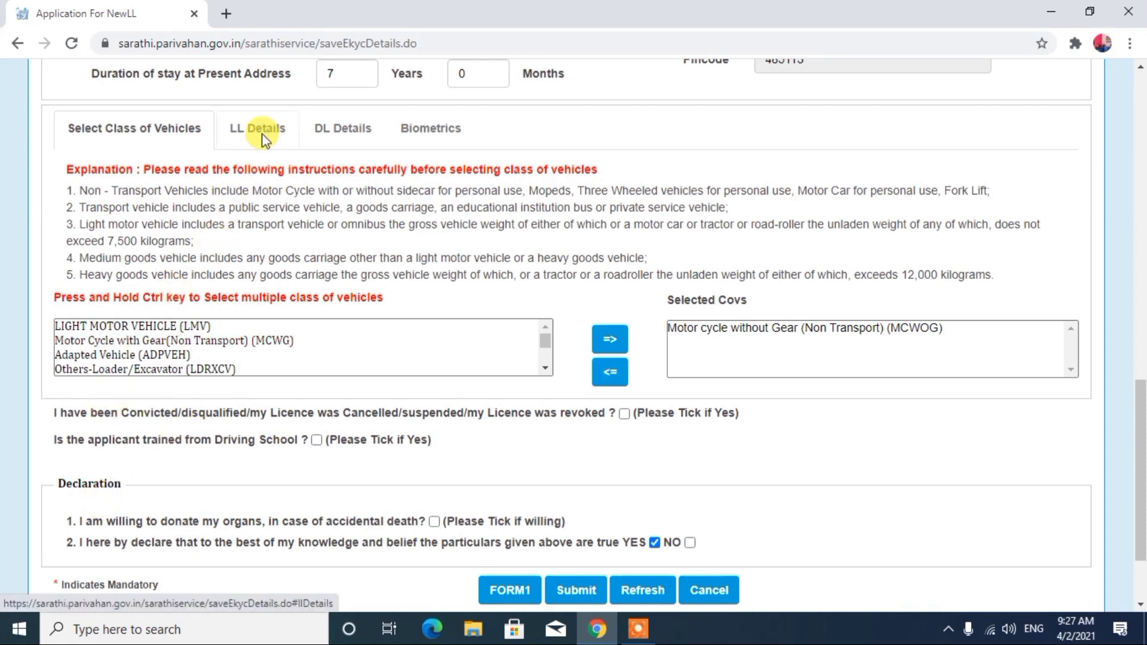
{"action": "scroll", "coordinate": [239, 335], "scroll_direction": "down", "scroll_amount": 1}
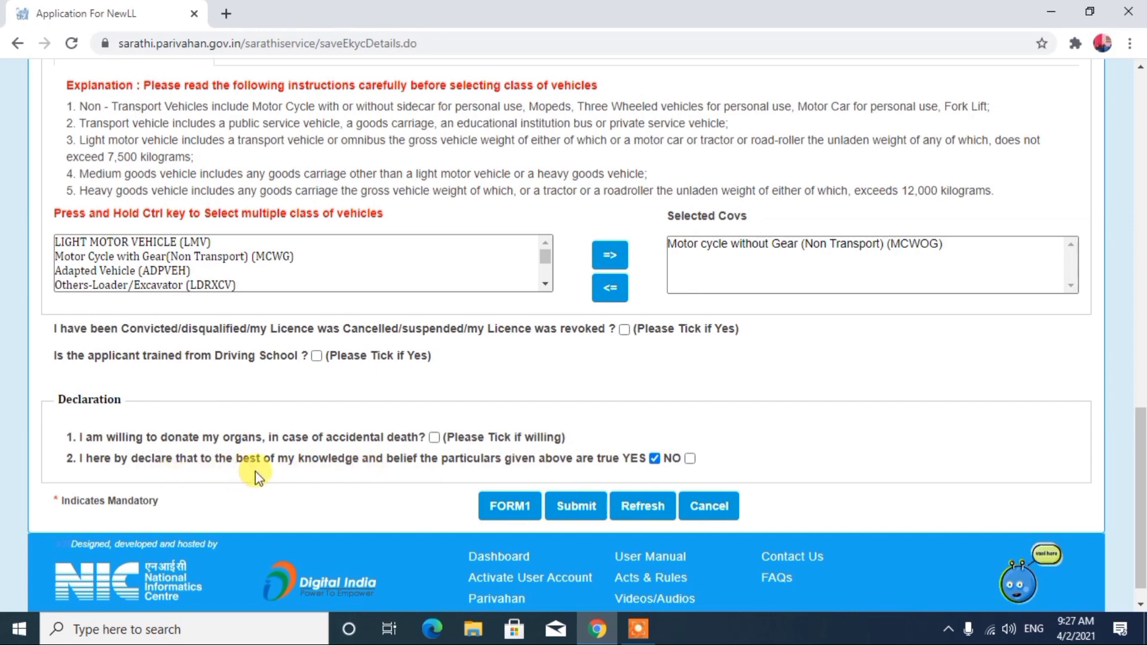
{"action": "left_click", "coordinate": [576, 511]}
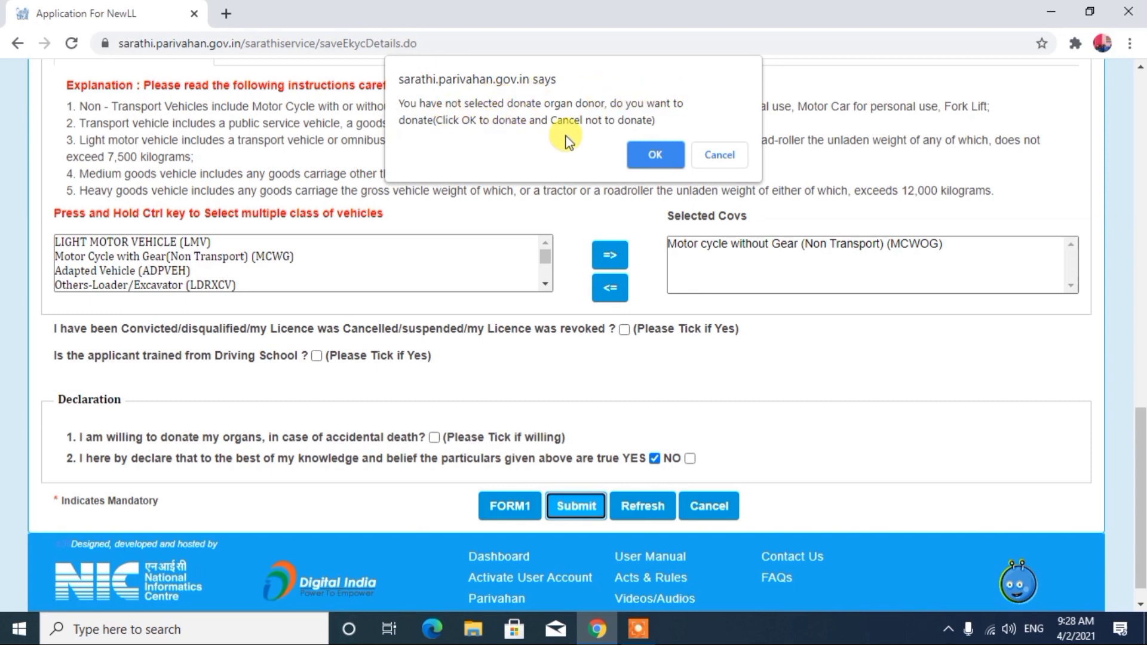
{"action": "left_click", "coordinate": [715, 153]}
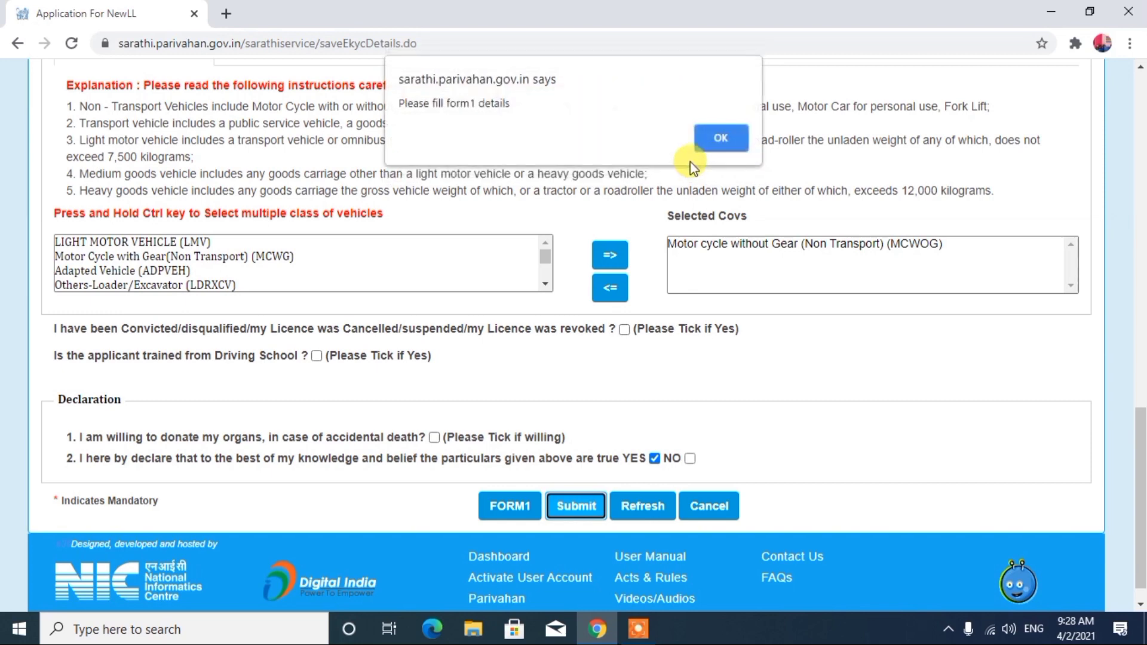
{"action": "left_click", "coordinate": [719, 139]}
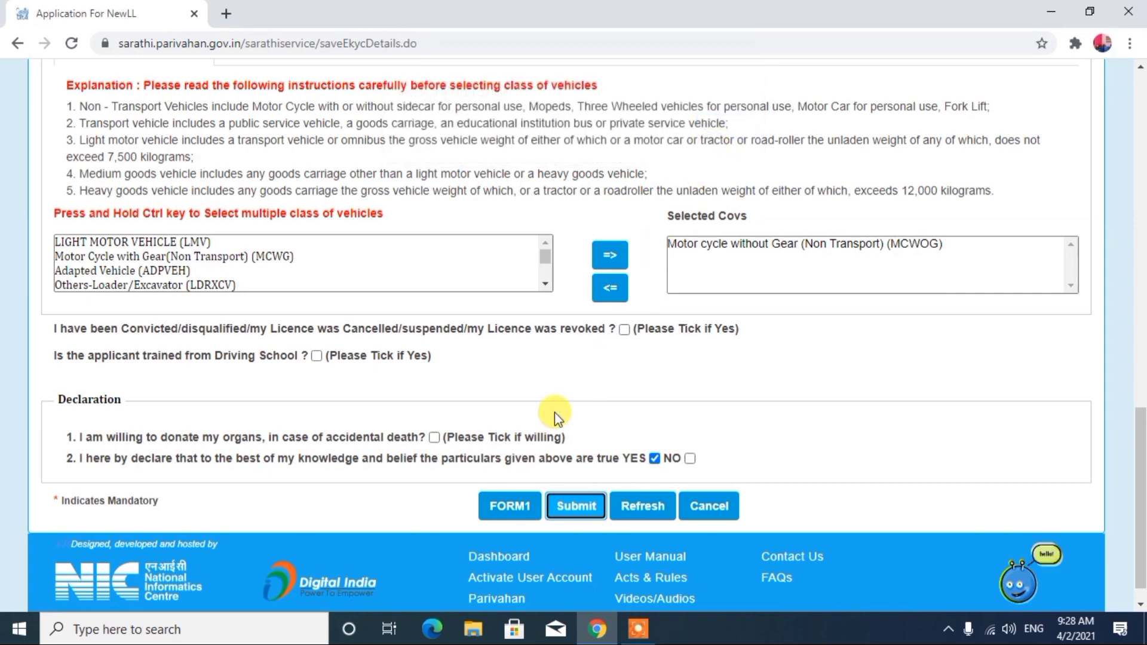
Open the Form 1 physical fitness declaration in a maximized window and answer No to questions (a) through (d)
{"action": "left_click", "coordinate": [511, 508]}
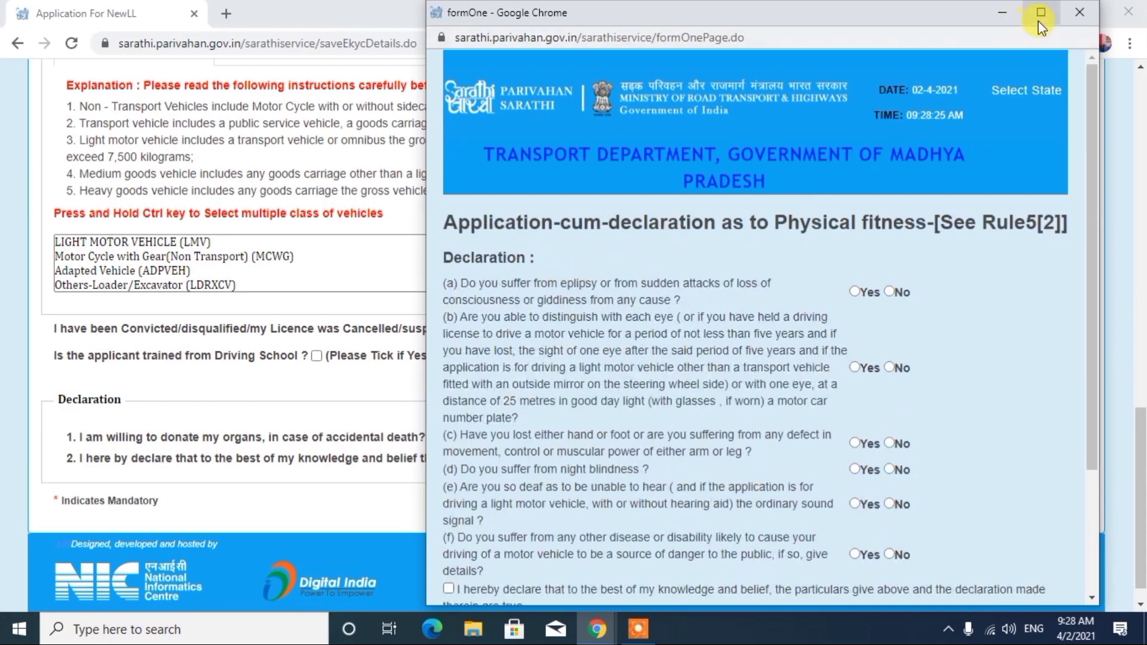
{"action": "left_click", "coordinate": [1040, 13]}
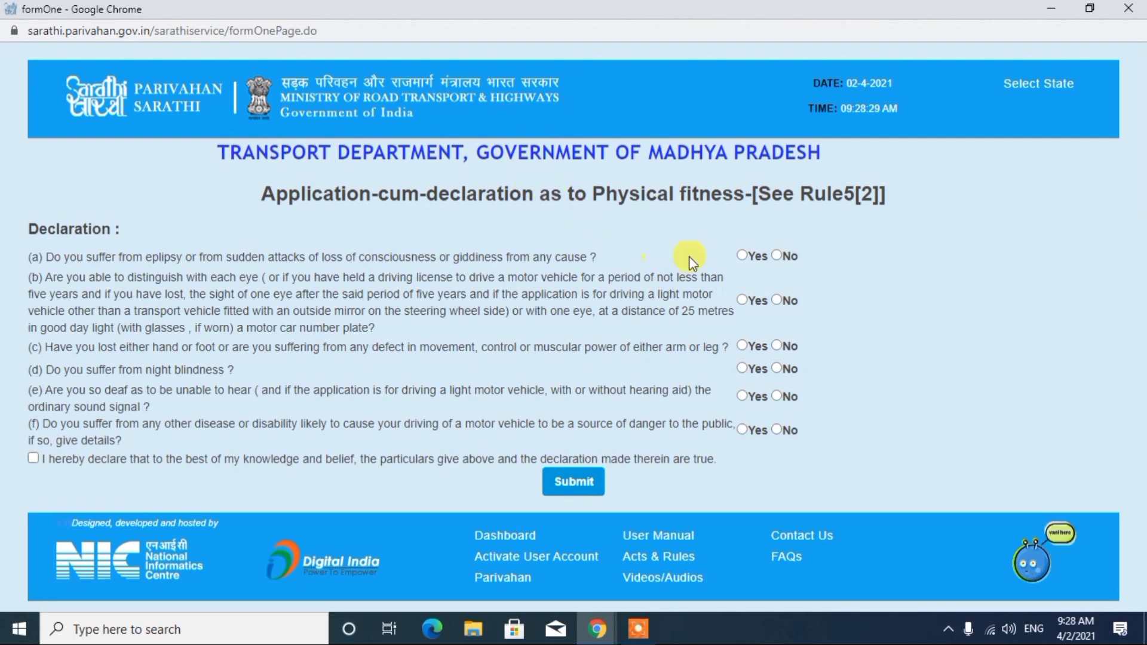
{"action": "left_click", "coordinate": [743, 256]}
{"action": "left_click", "coordinate": [775, 256]}
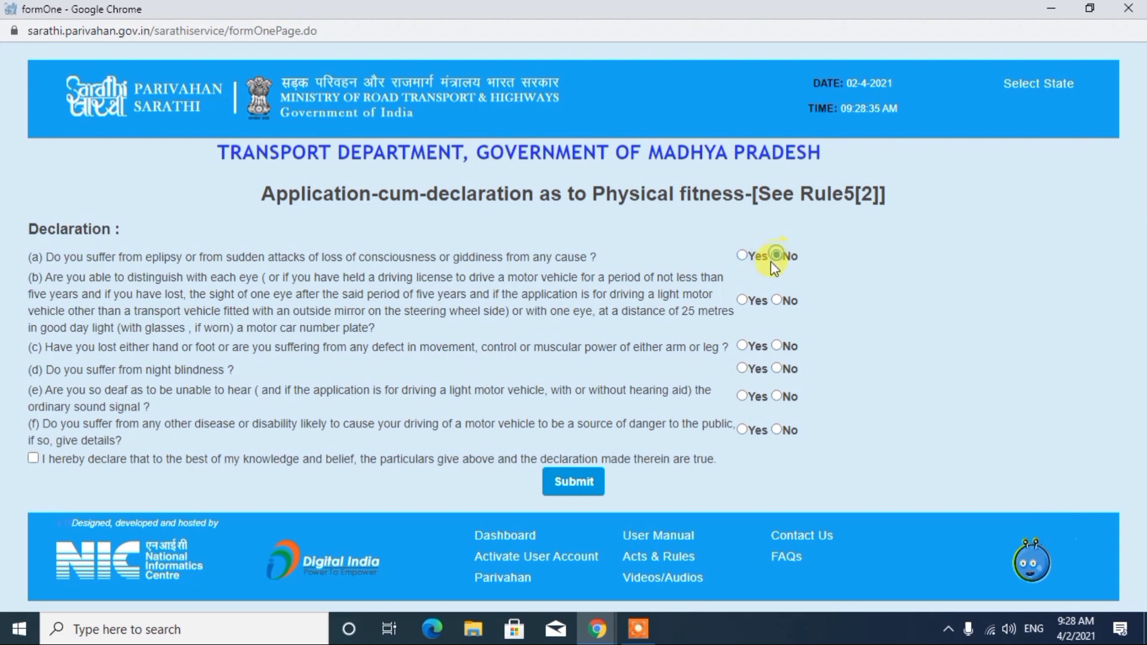
{"action": "left_click", "coordinate": [776, 301]}
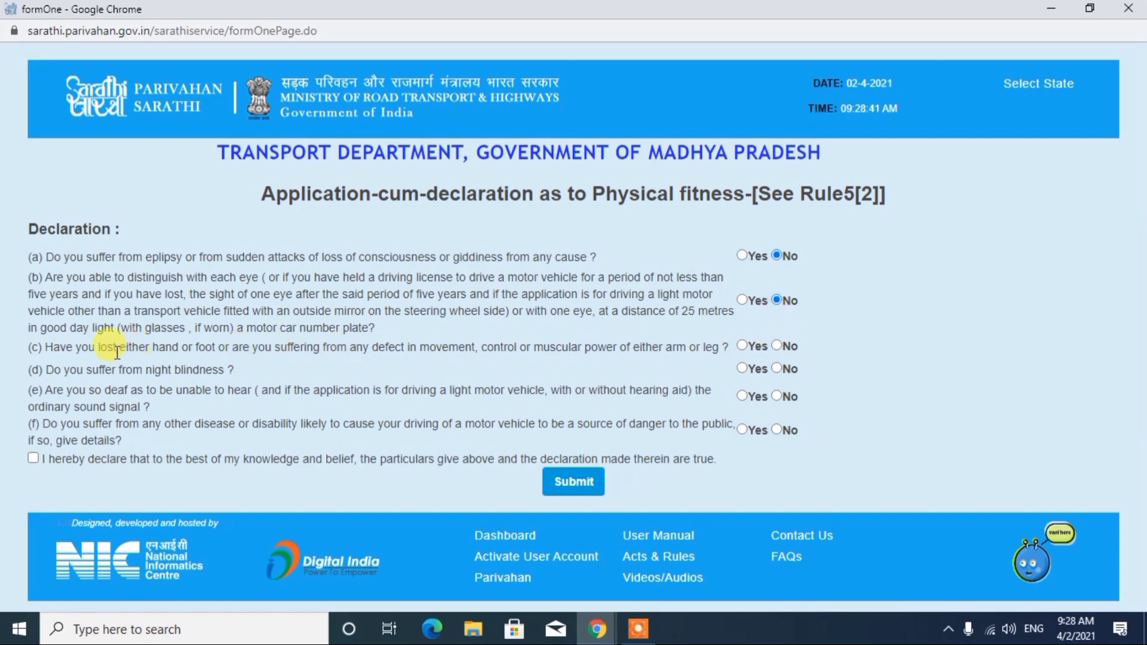
{"action": "left_click_drag", "start_coordinate": [118, 348], "coordinate": [459, 350]}
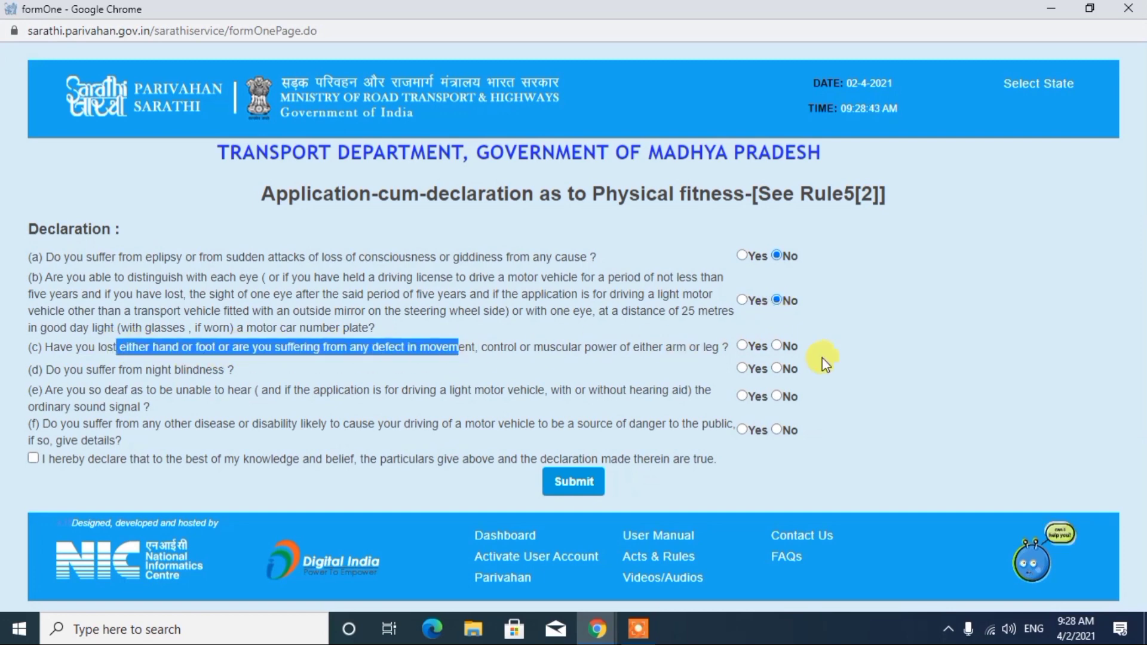
{"action": "left_click", "coordinate": [777, 346]}
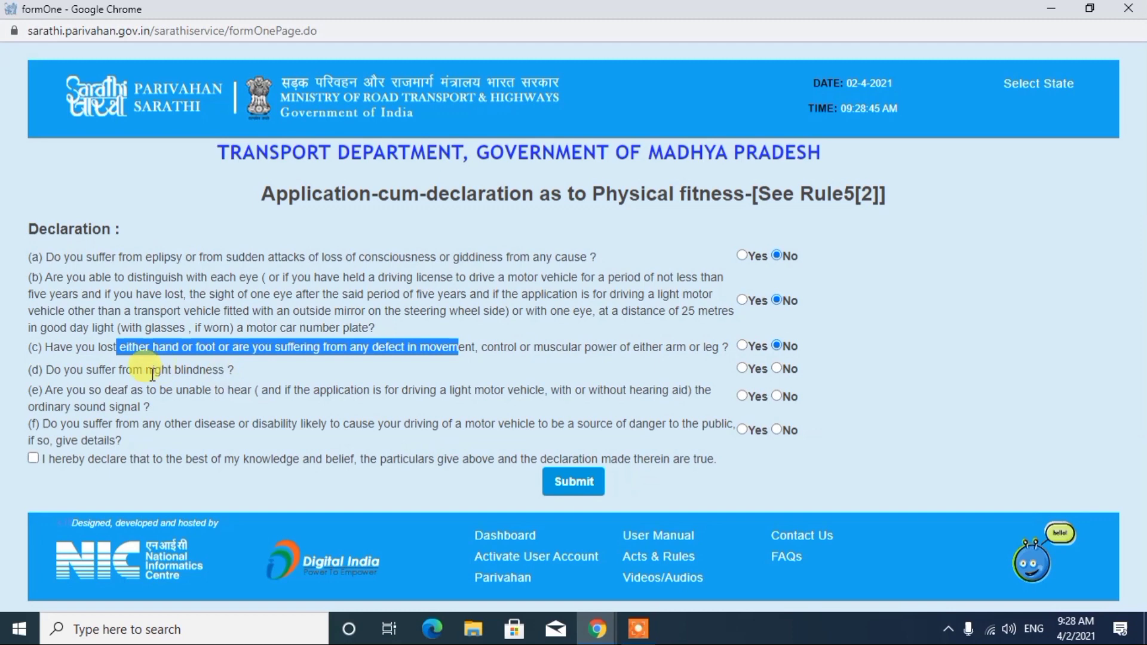
{"action": "left_click", "coordinate": [779, 367]}
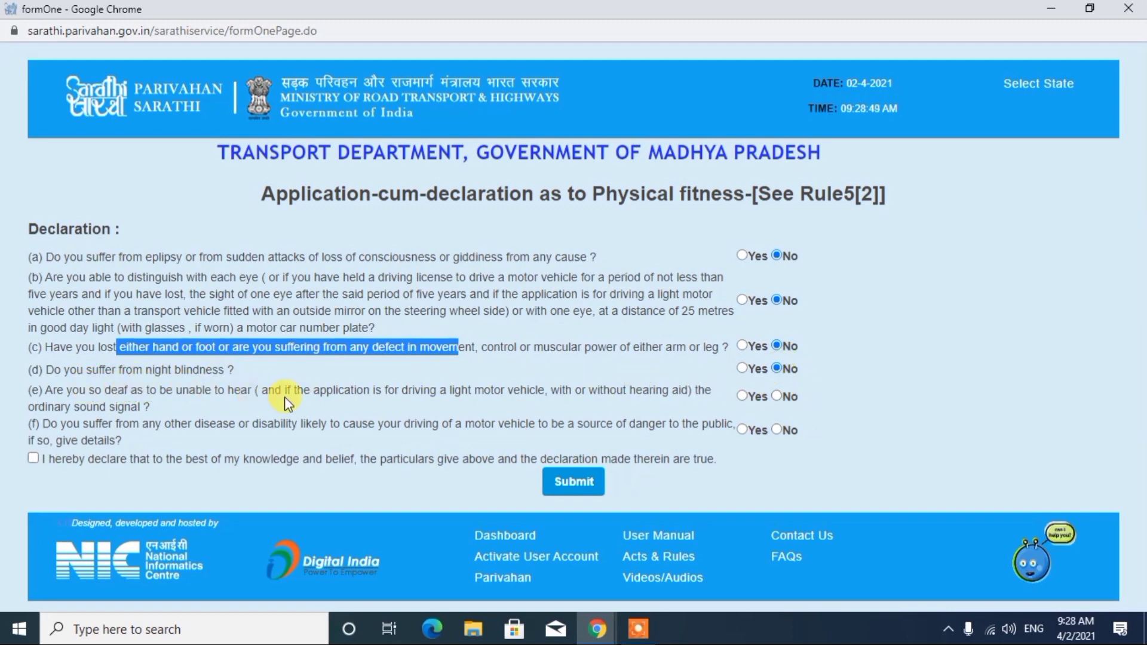